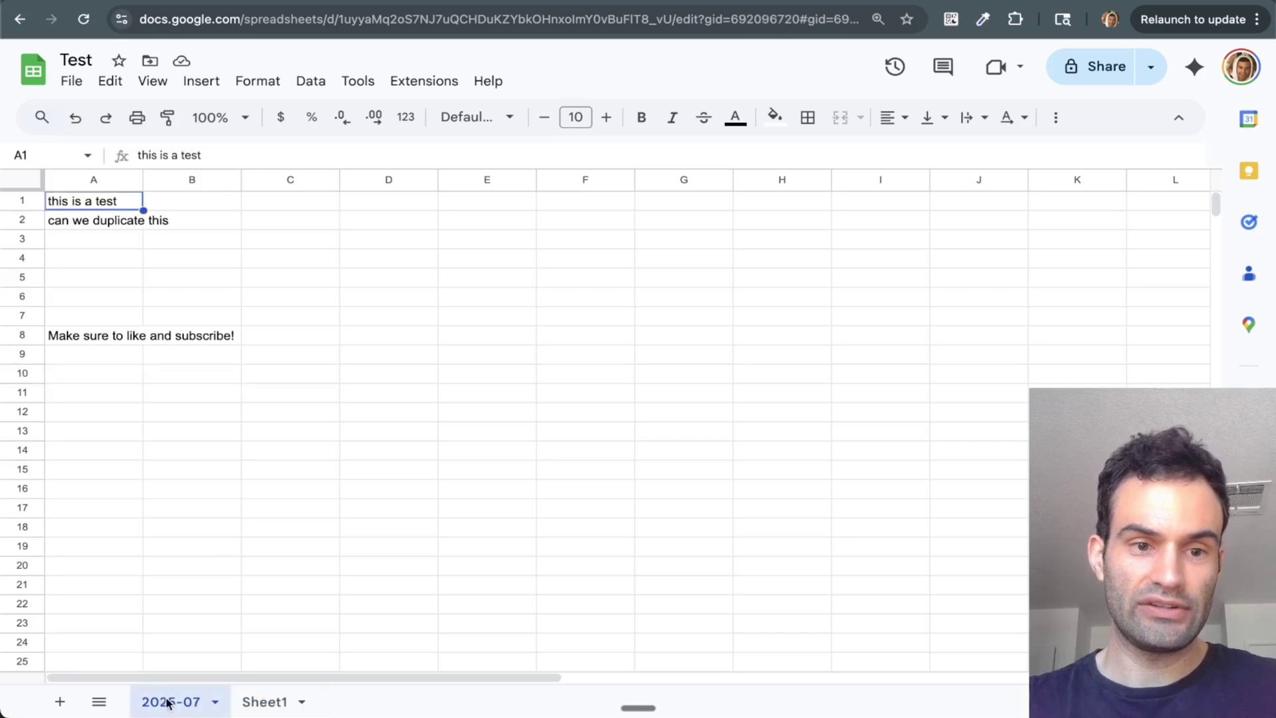
right_click(176, 698)
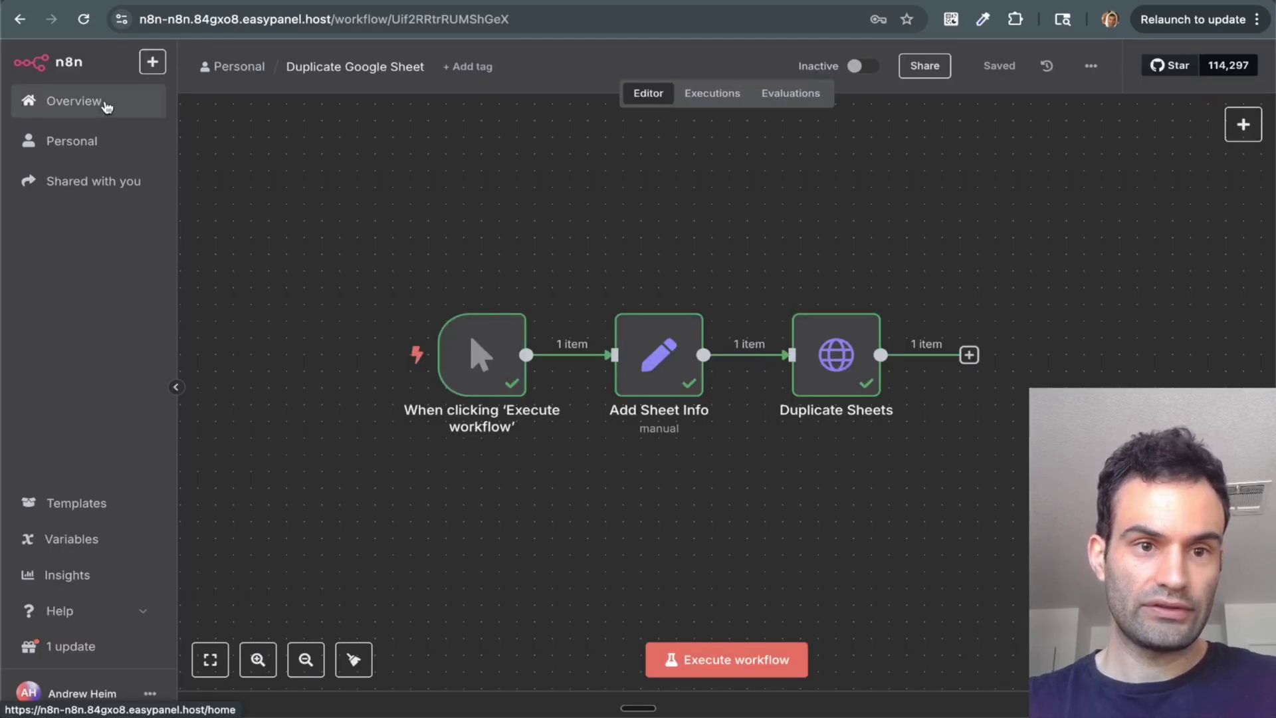
Switch to n8n and create a new workflow that starts with a manual trigger
click(107, 107)
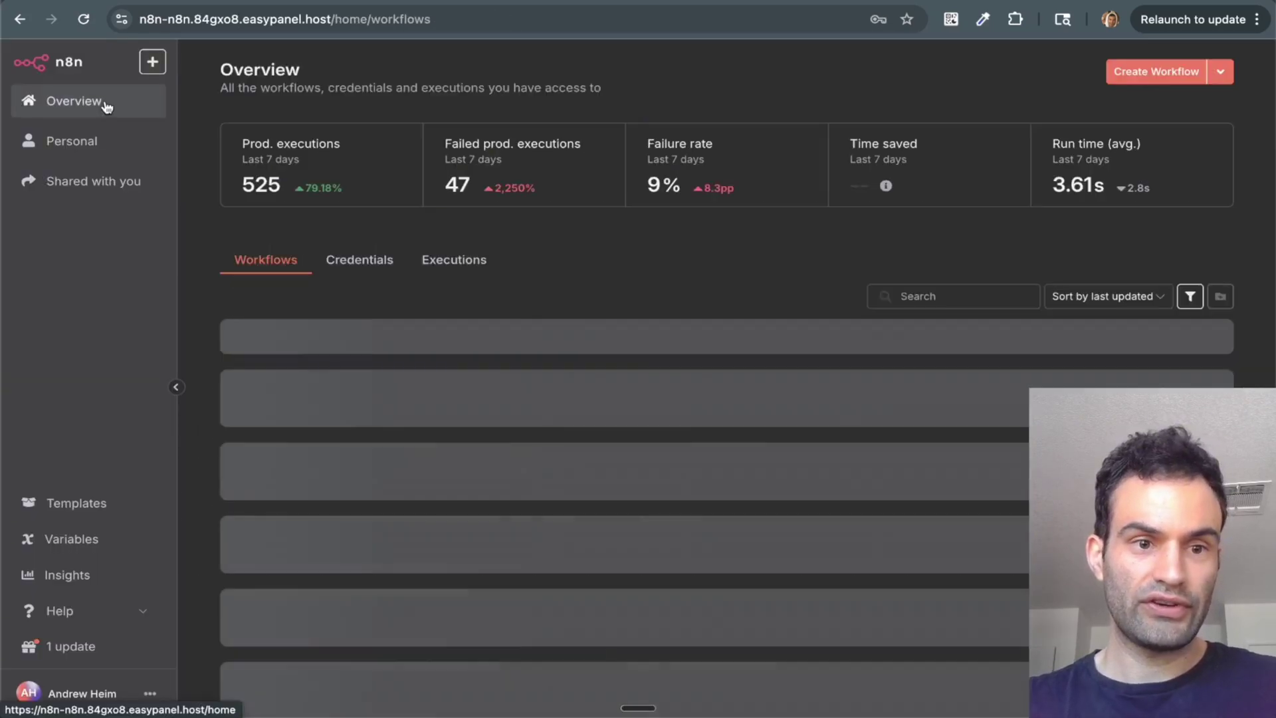
click(1147, 72)
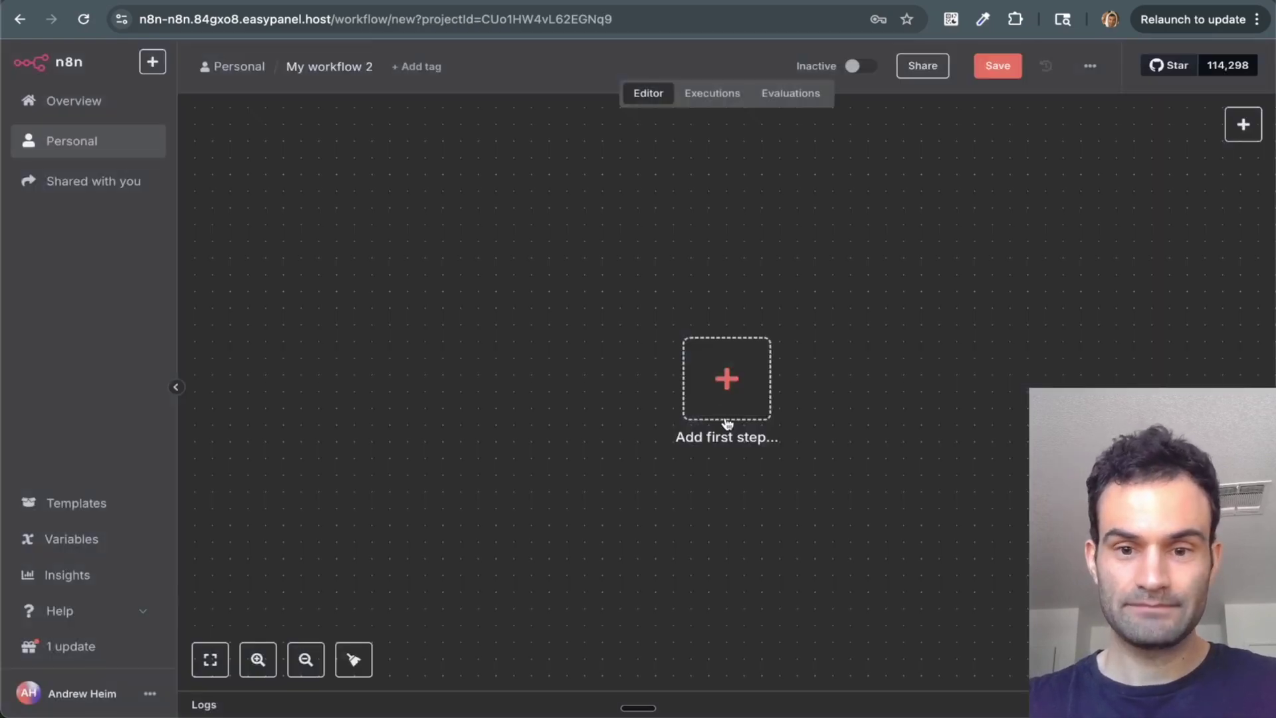
click(737, 398)
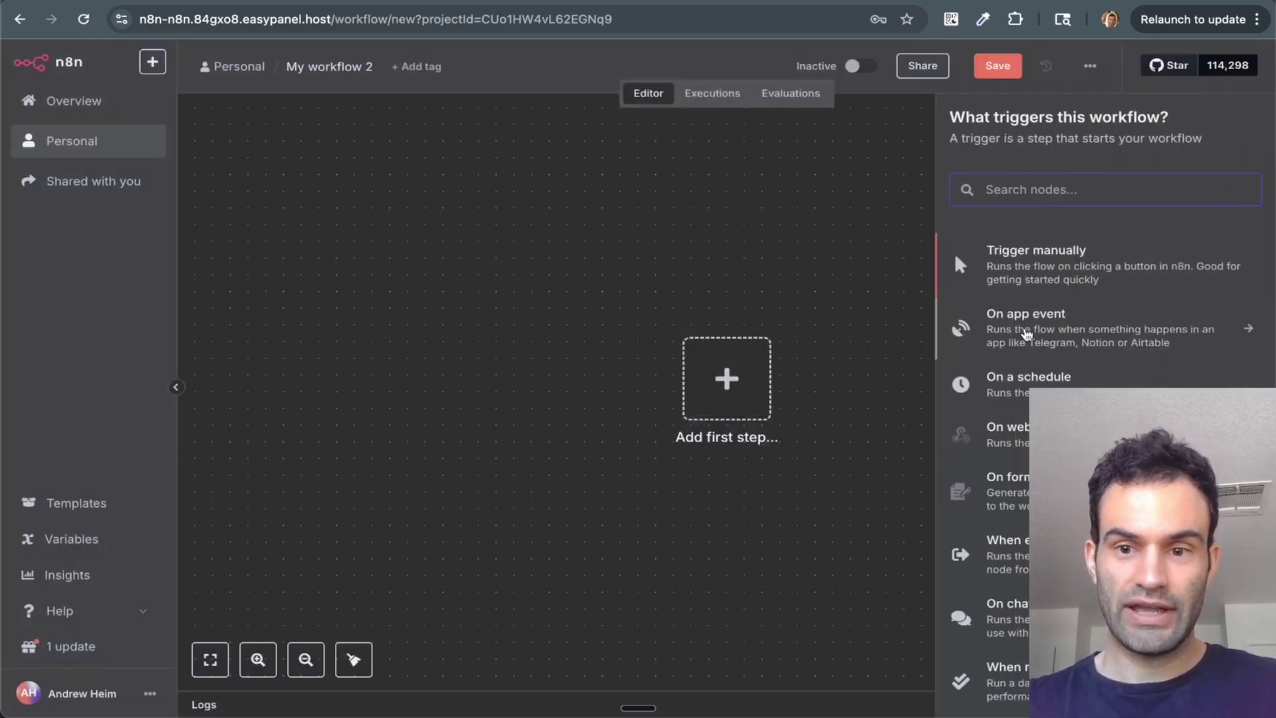
click(1059, 272)
Add an Edit Fields (Set) node after the manual trigger
click(838, 396)
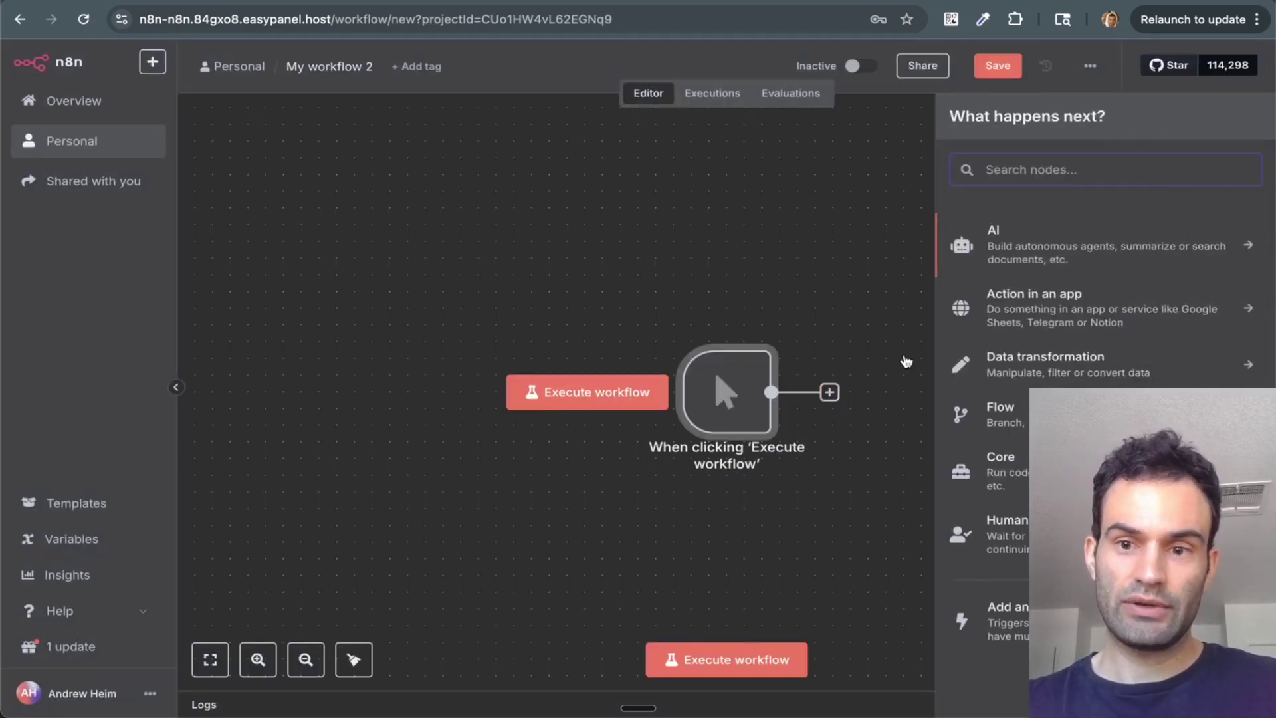
text(s)
key(BackSpace)
text(edit)
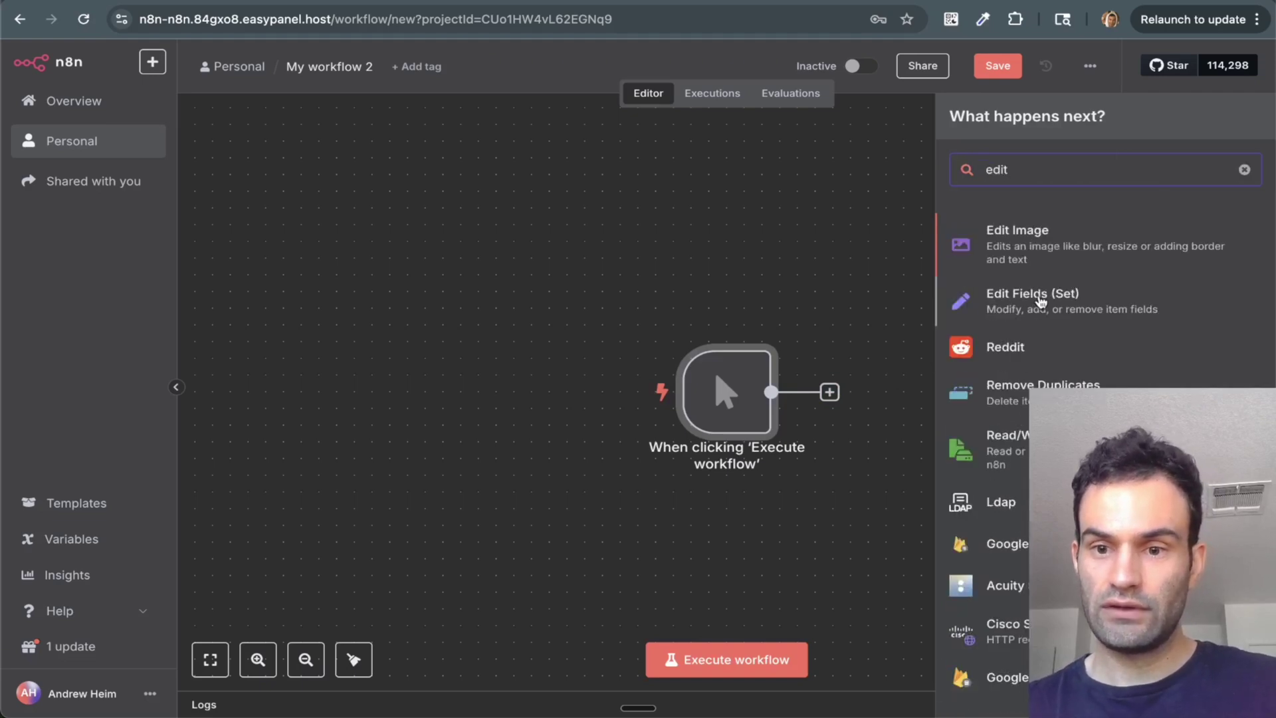
click(938, 278)
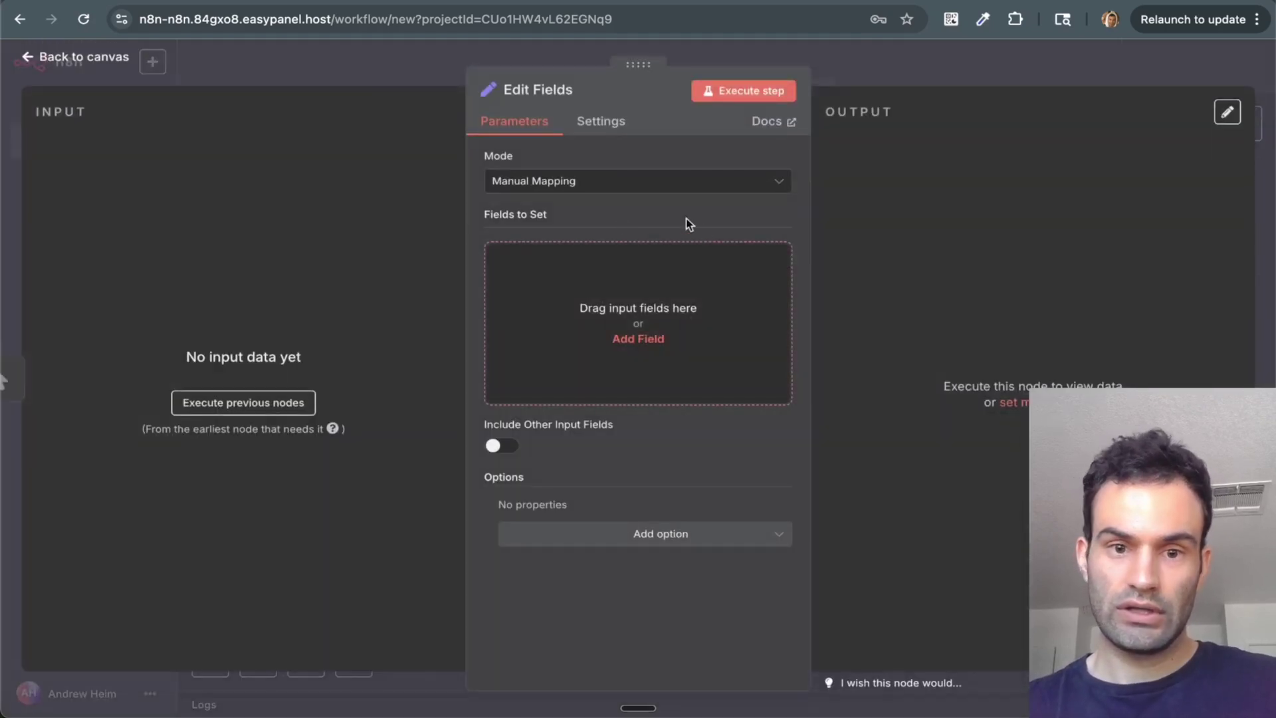
Add three string fields named spreadsheetId, sourceSheetId and newSheetName to the Edit Fields node
click(671, 311)
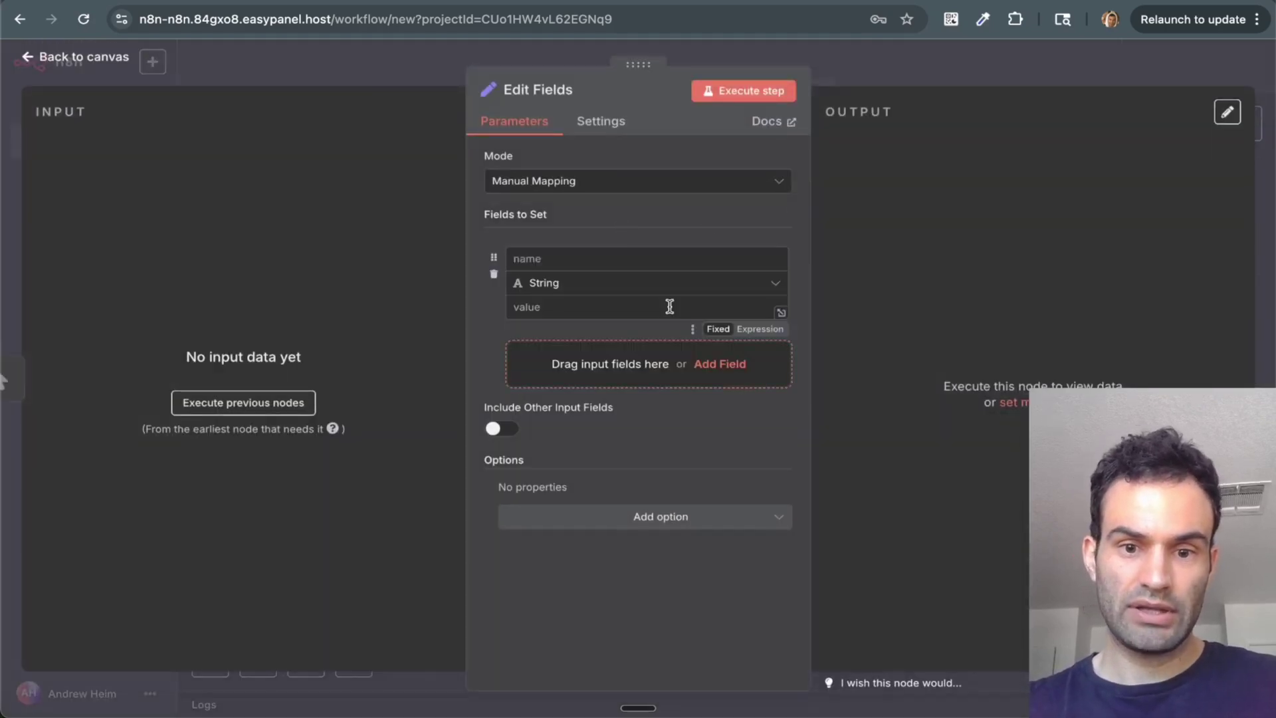
click(590, 265)
click(571, 375)
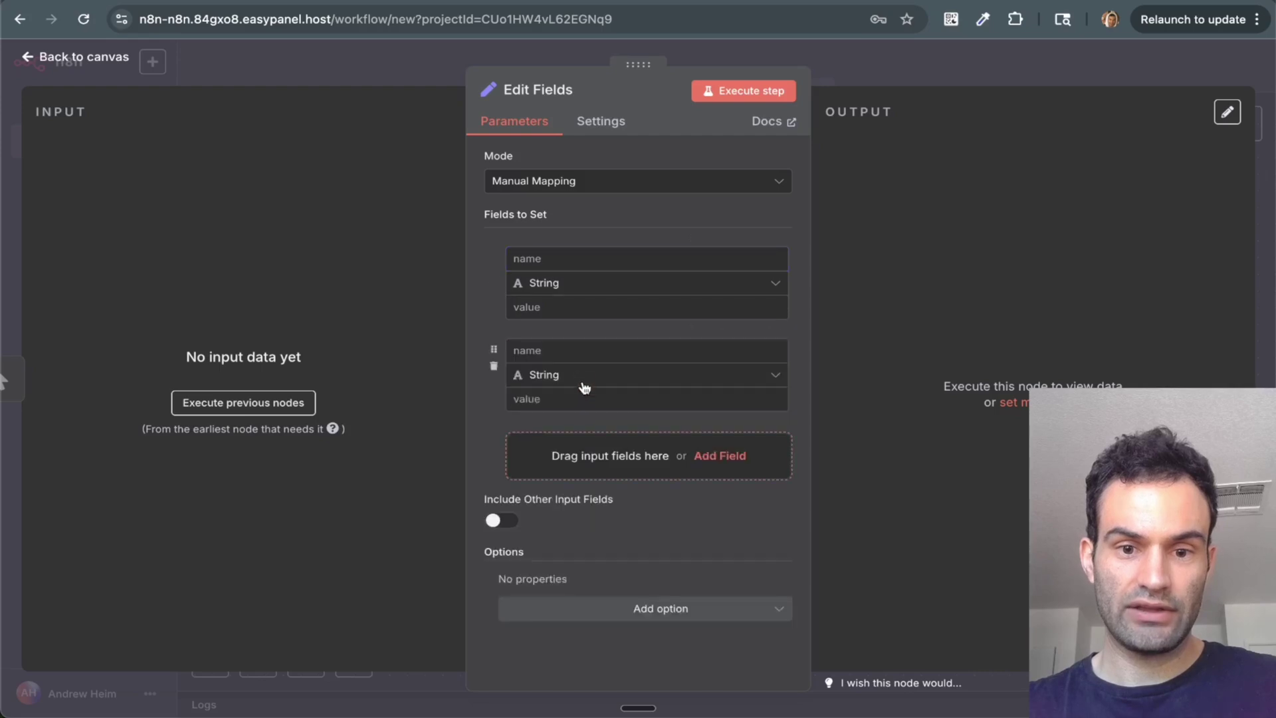
click(620, 455)
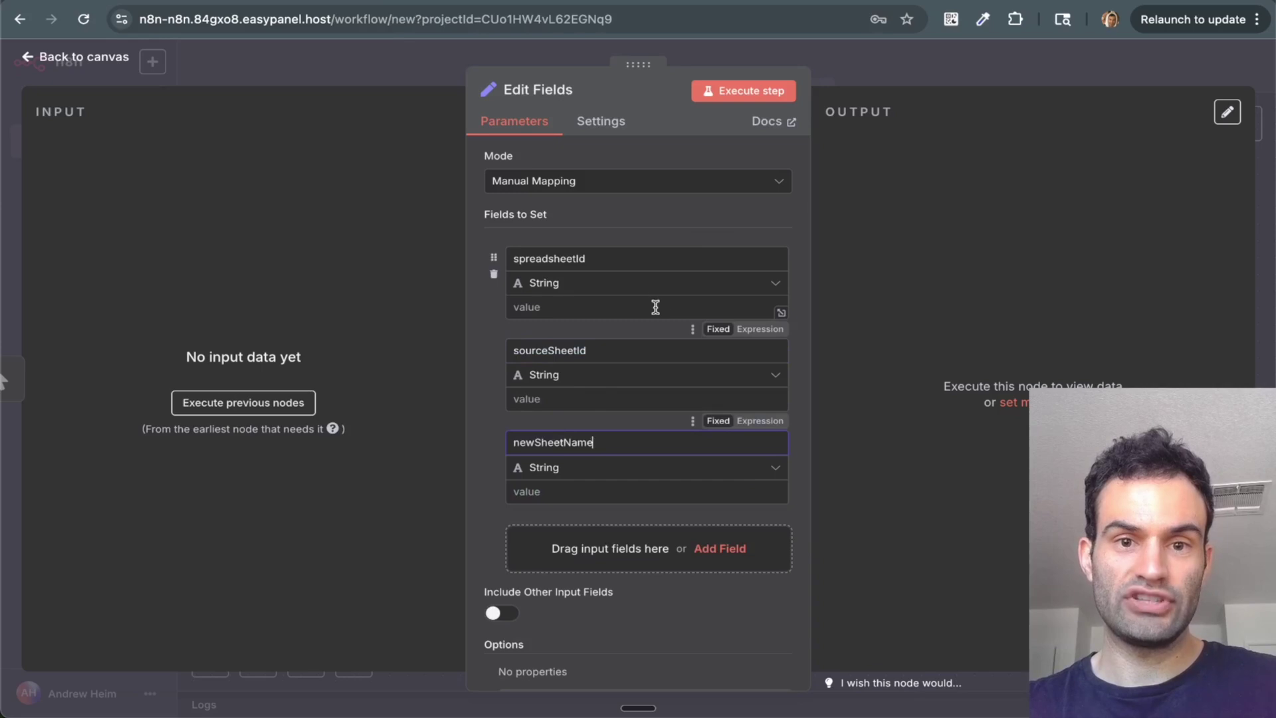
Copy the spreadsheet ID from the URL of the Test Google Sheet and paste it as the spreadsheetId value in n8n
double_click(594, 258)
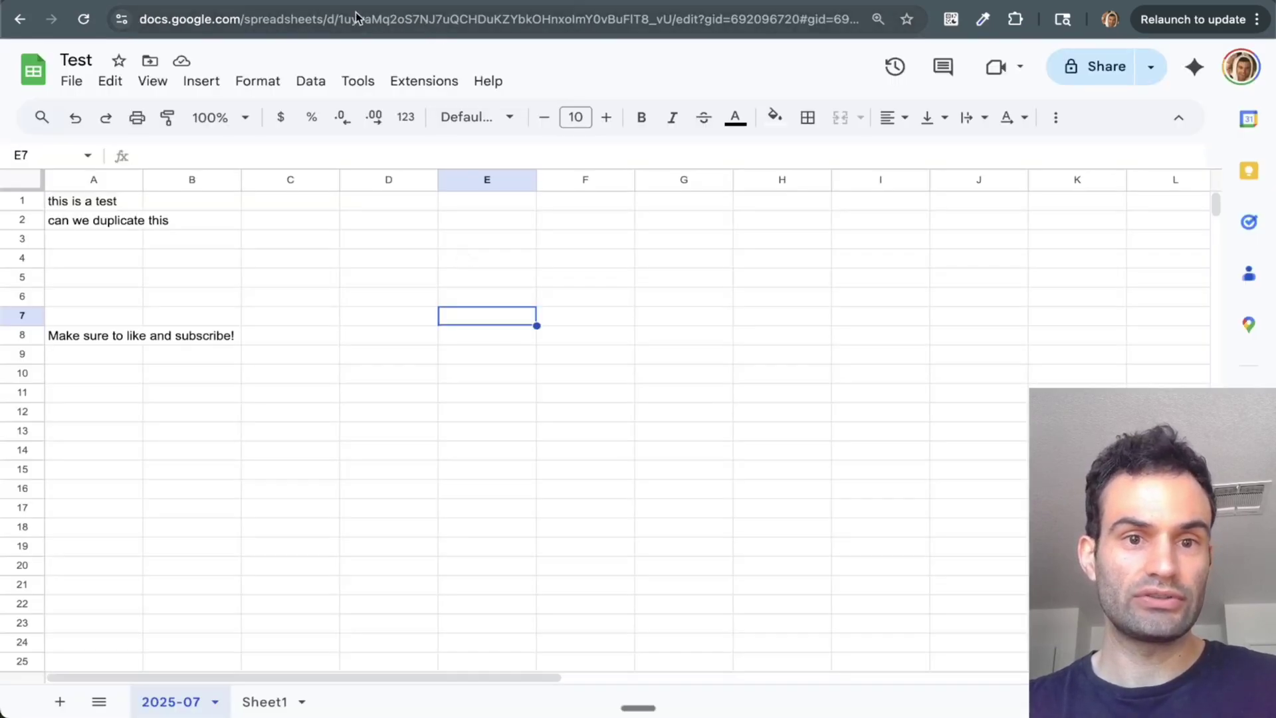
double_click(378, 20)
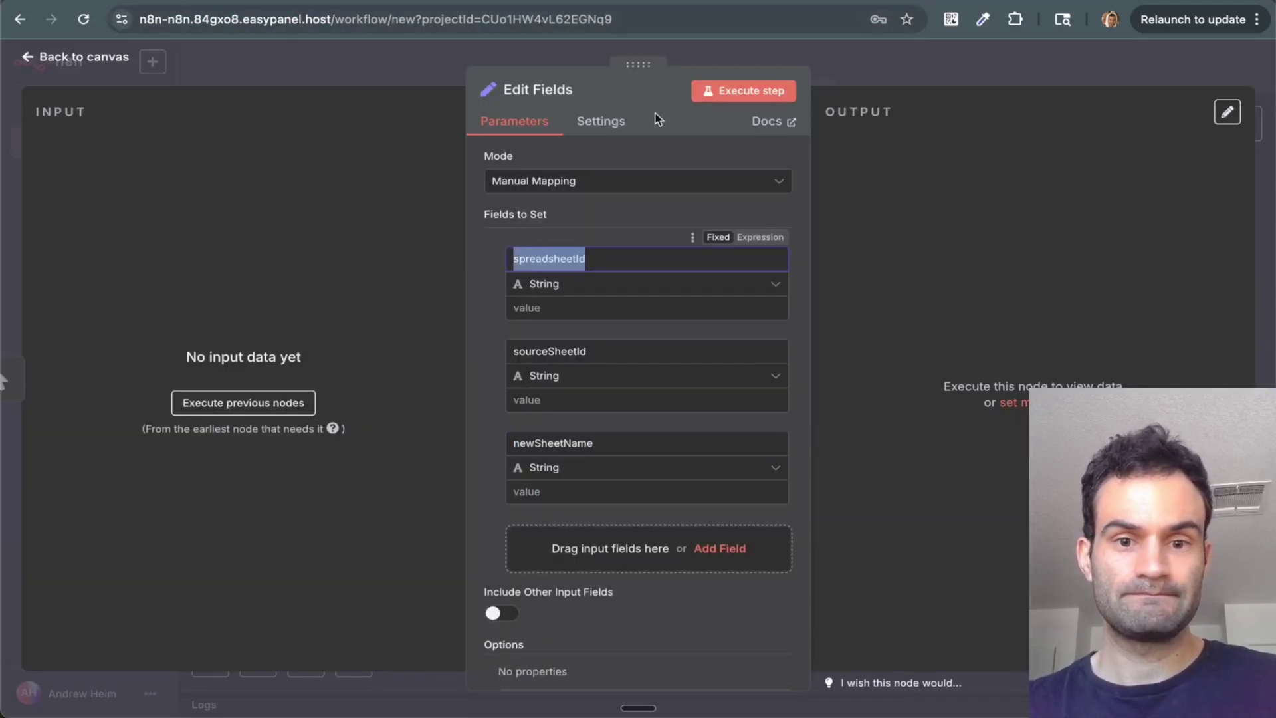
click(590, 302)
key(ctrl+v)
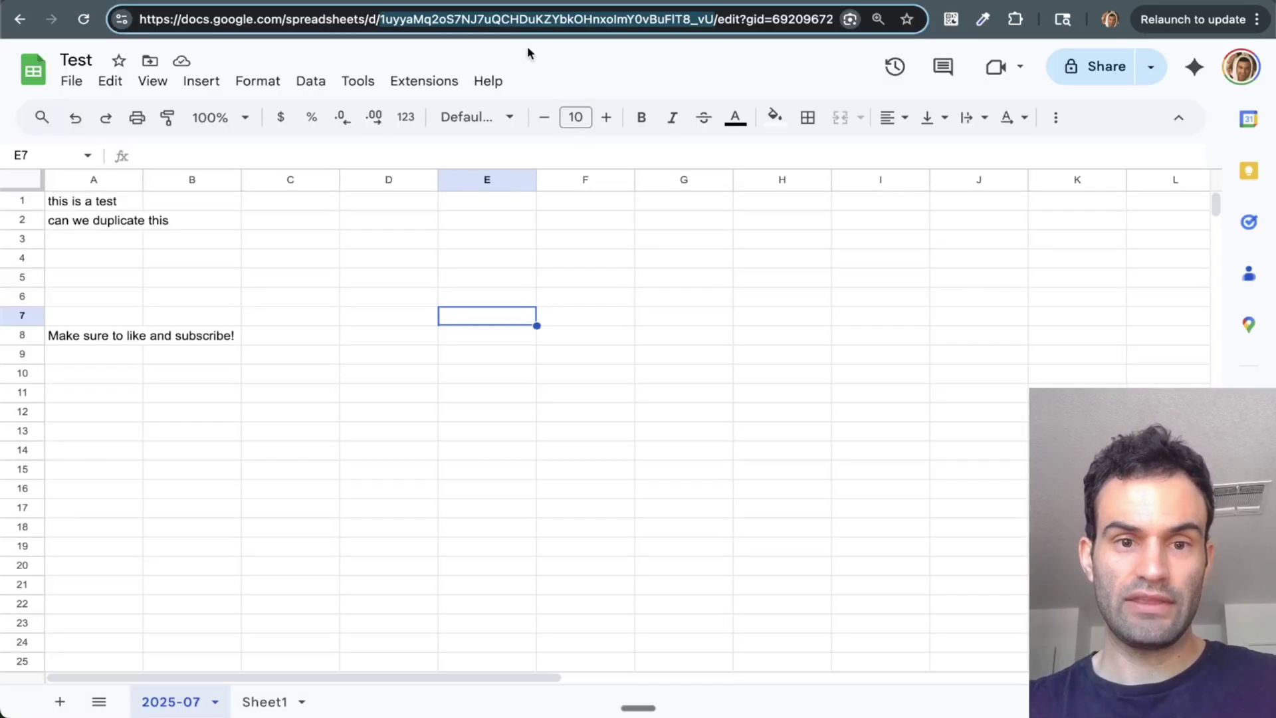
Copy the gid 692096720 from the Test Google Sheet's URL and paste it as the sourceSheetId value in n8n
double_click(794, 17)
key(ctrl+c)
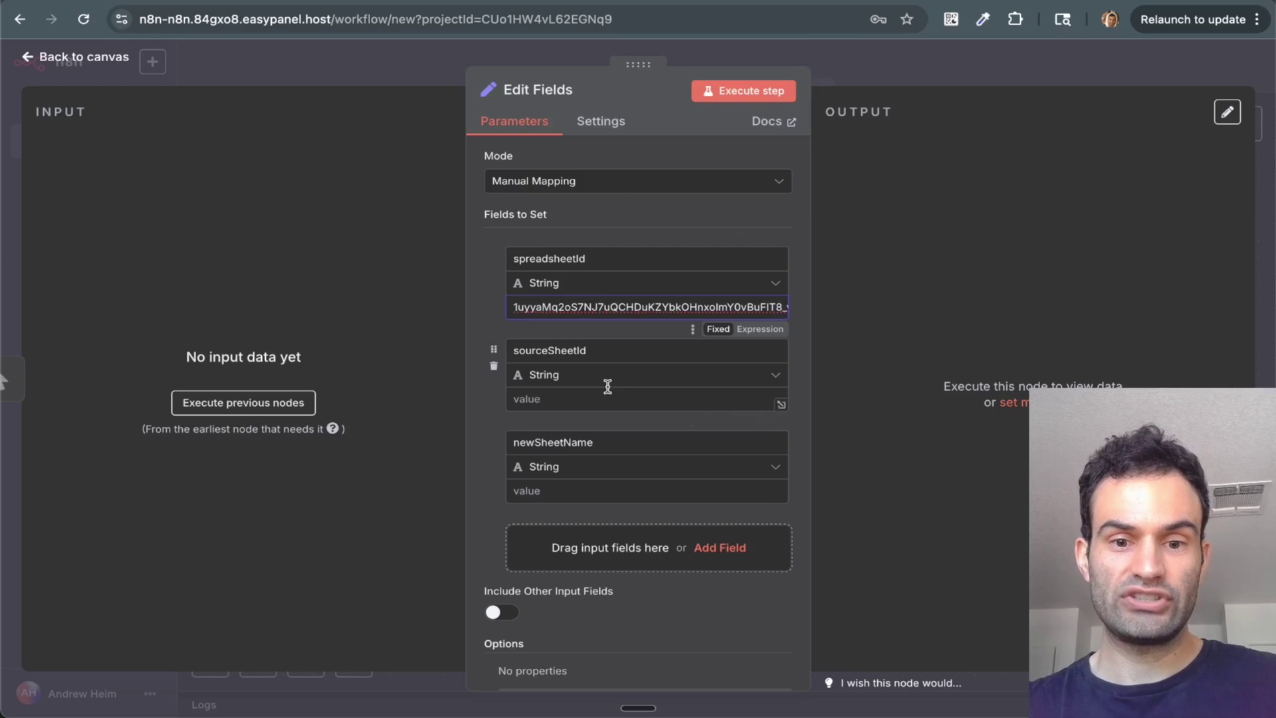
click(607, 397)
key(ctrl+v)
Set the newSheetName value to the expression {{ $now.format('yyyy-MM-dd').slice(0,7) }} and execute the Edit Fields step
click(573, 493)
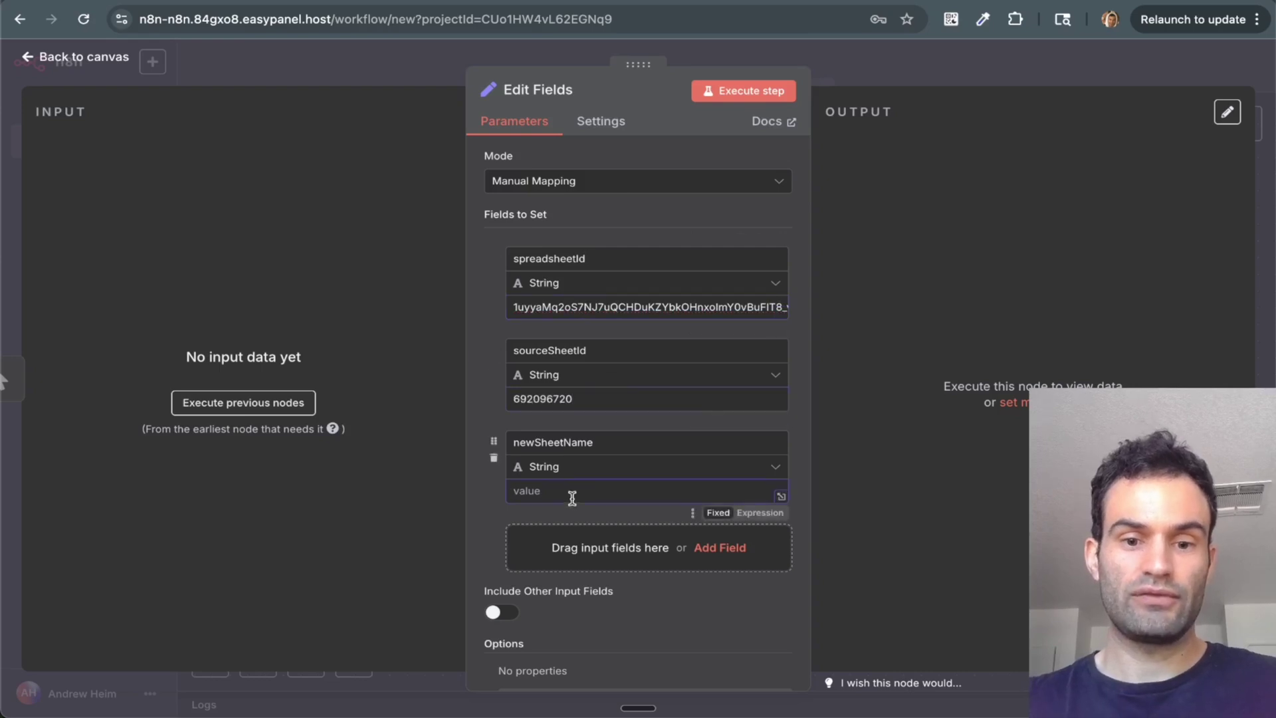
text({{ )
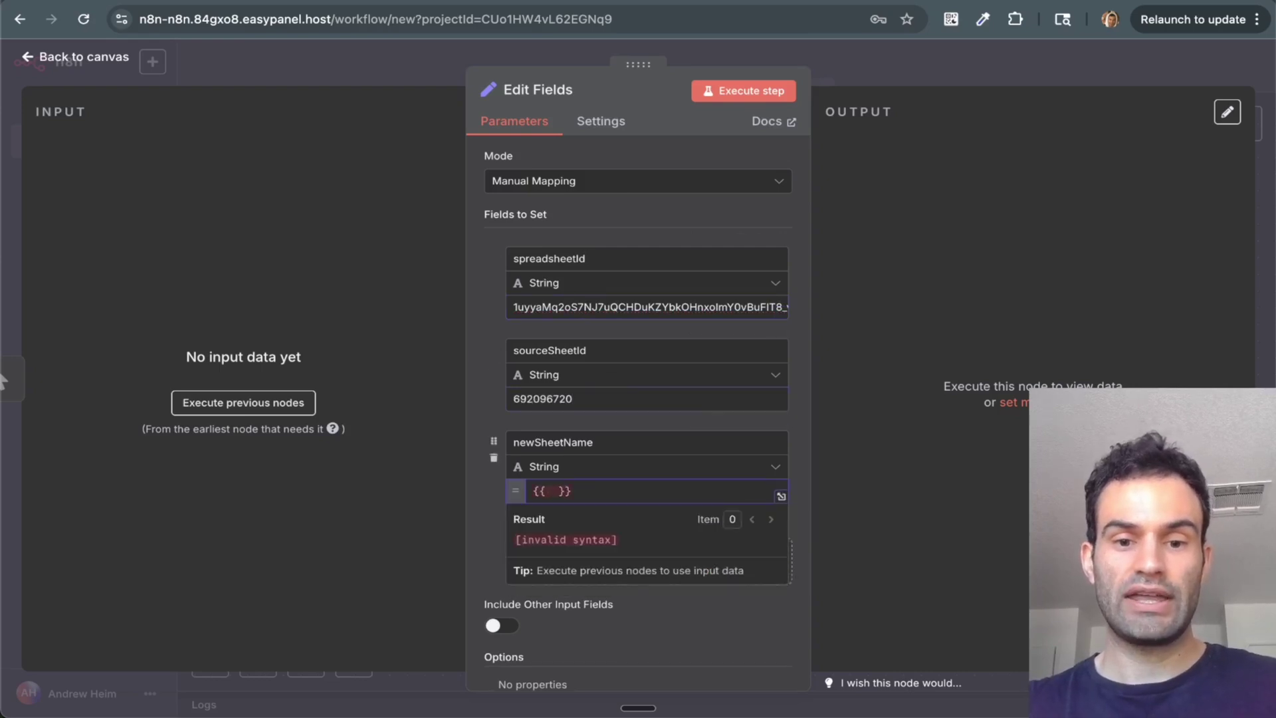
text($now)
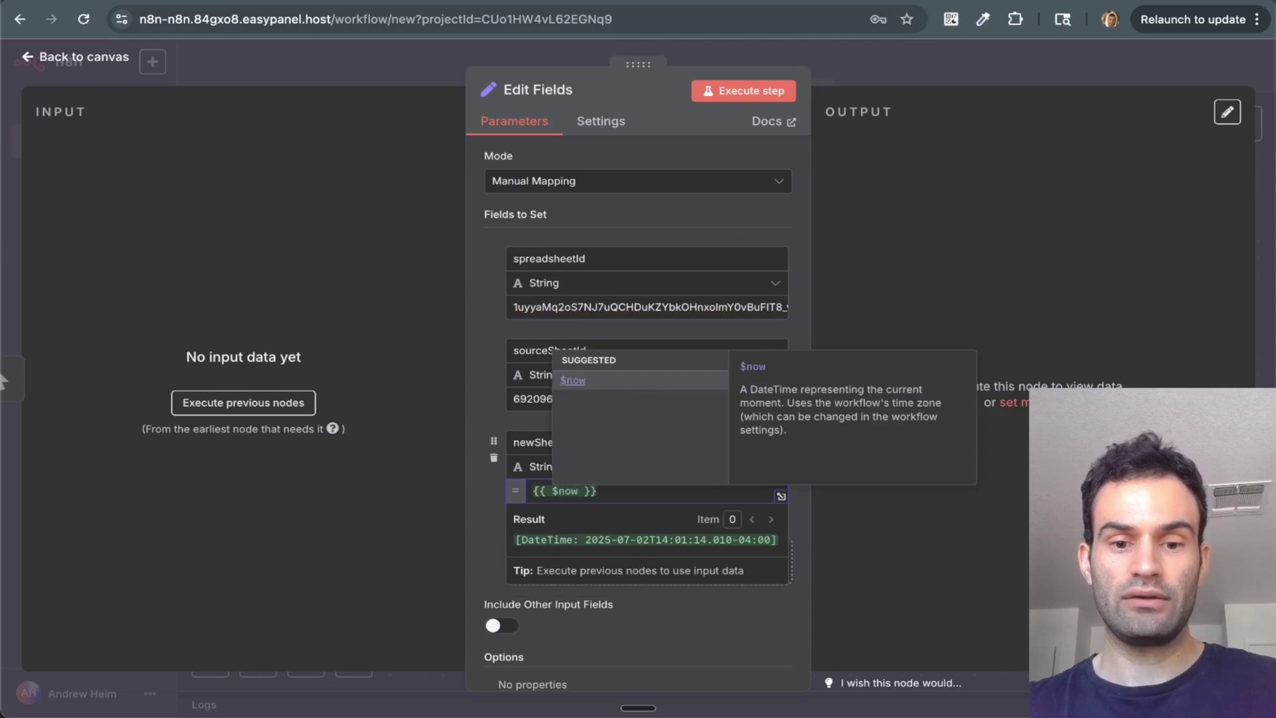
text(.for)
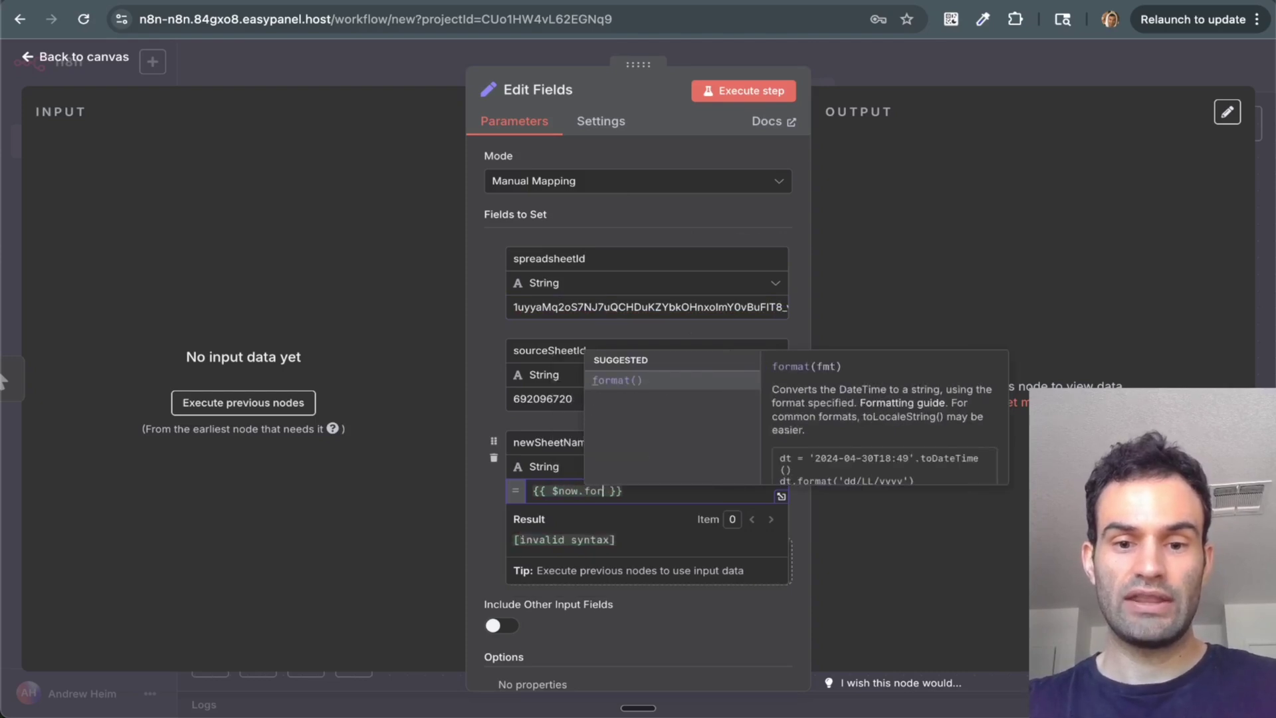
key(Return)
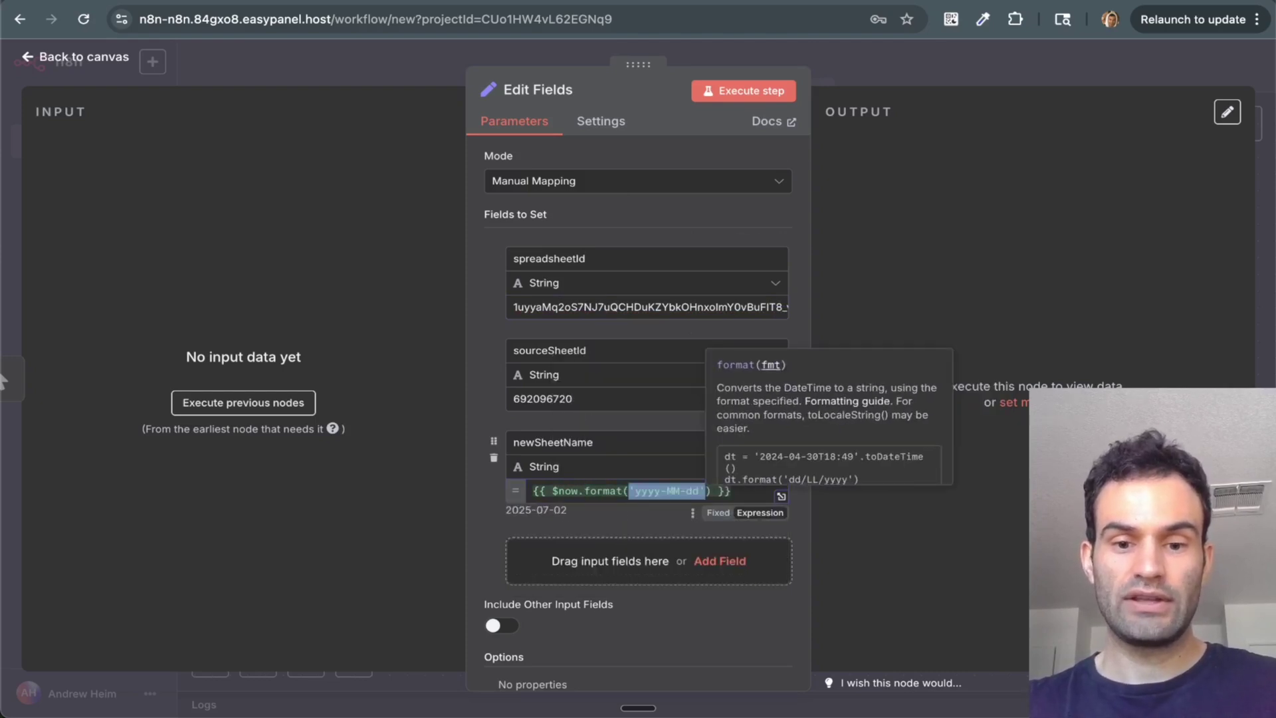
key(Tab)
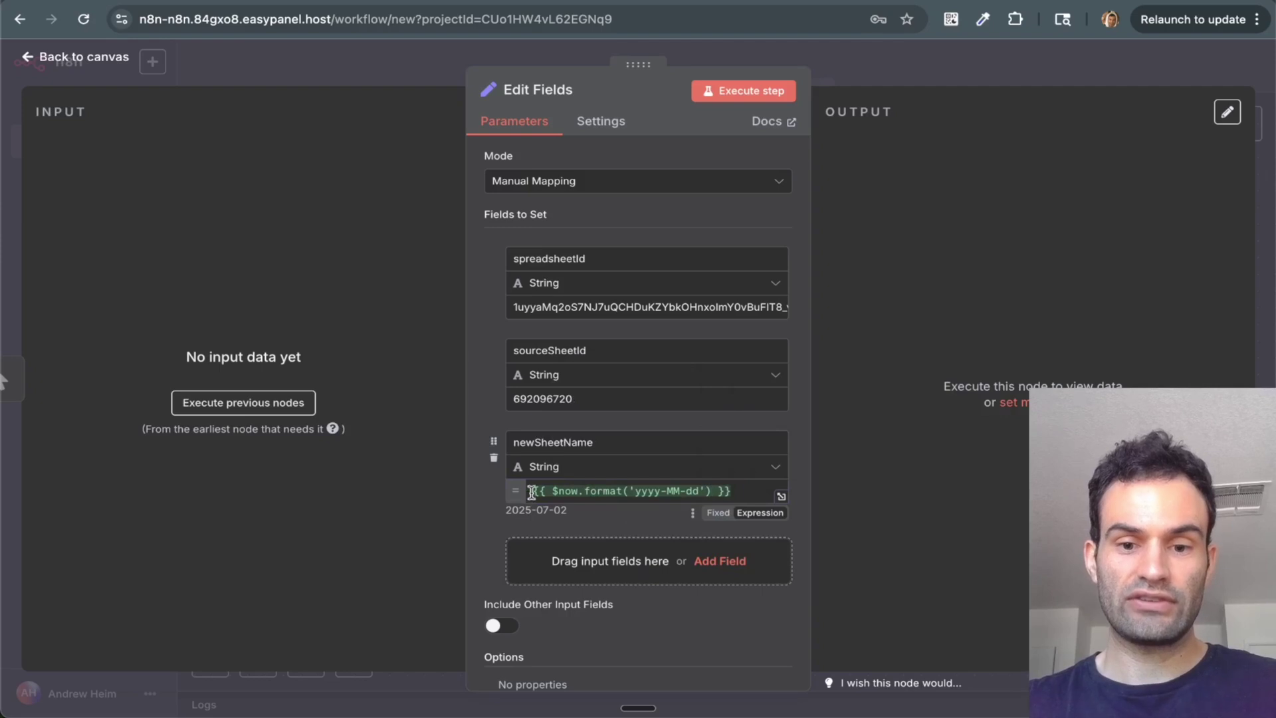
text(.slice)
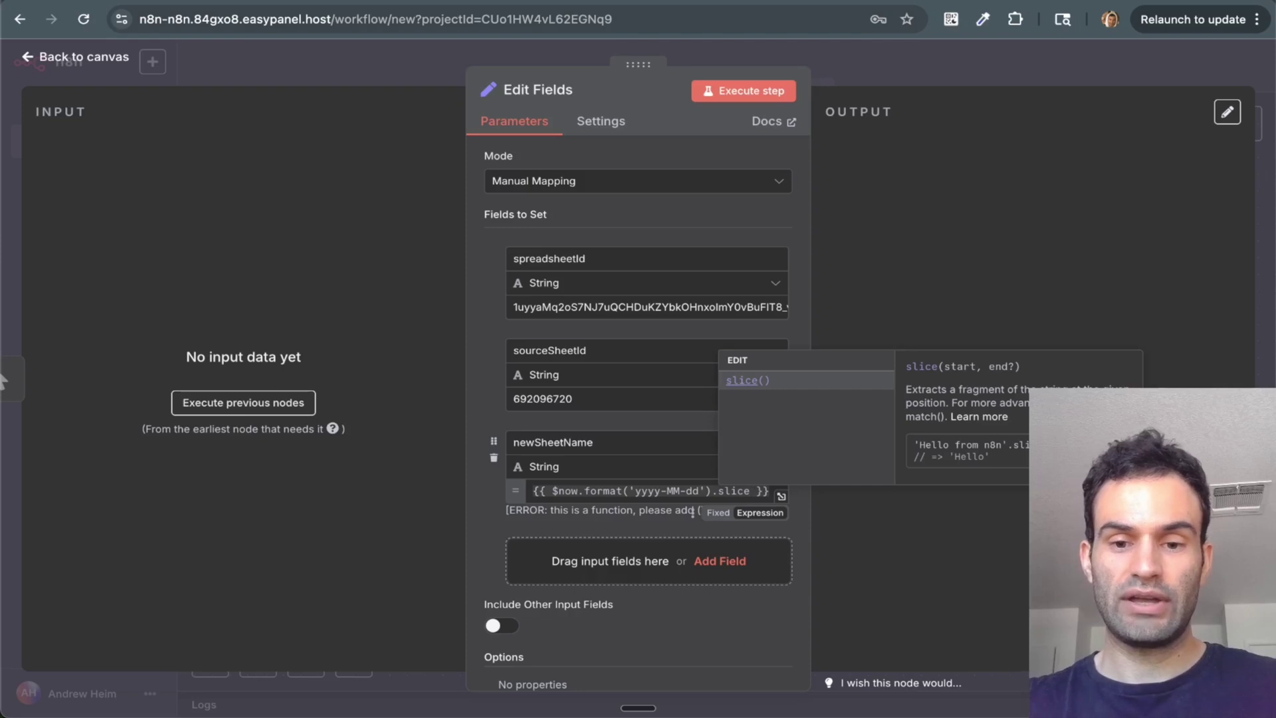
text((0,7)
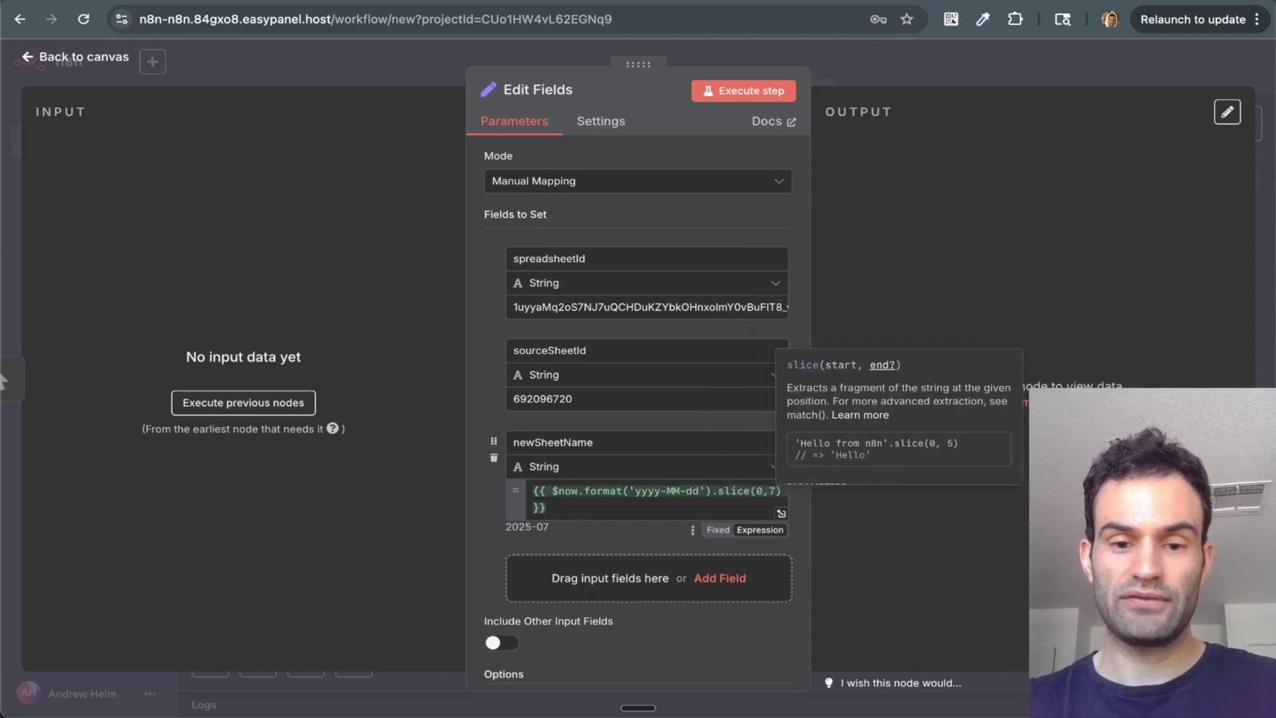
text())
key(BackSpace)
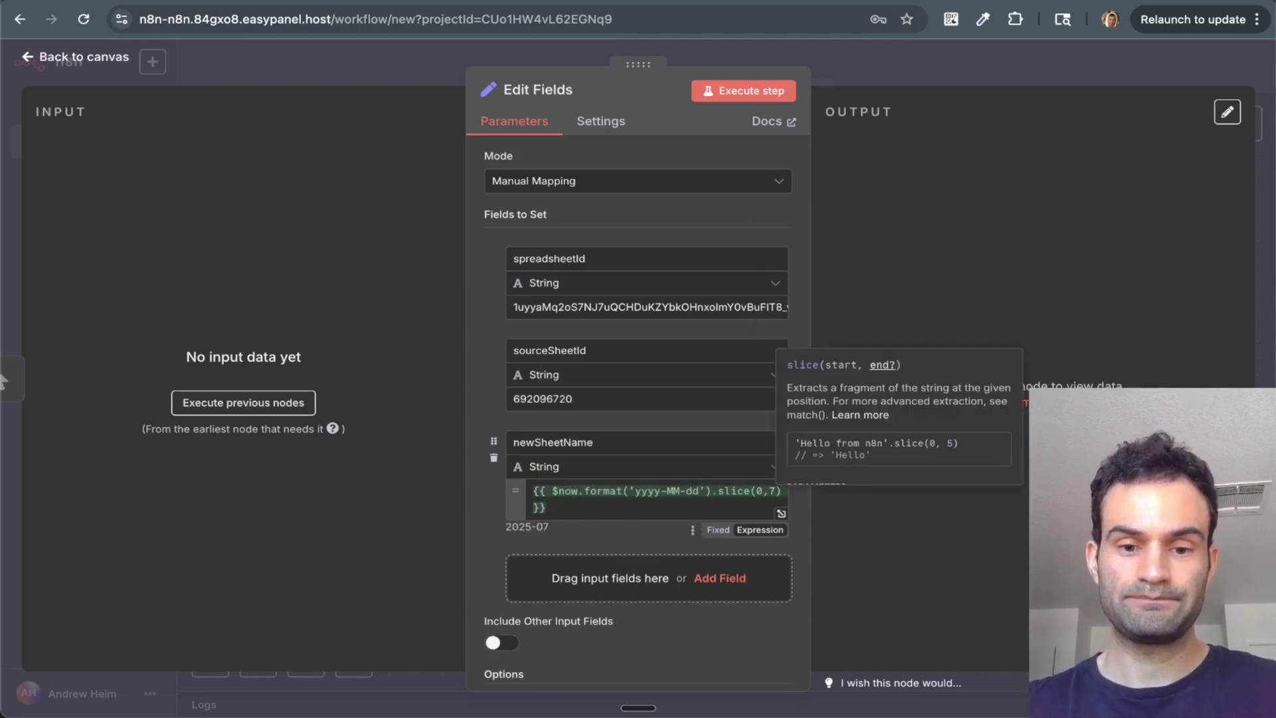
text())
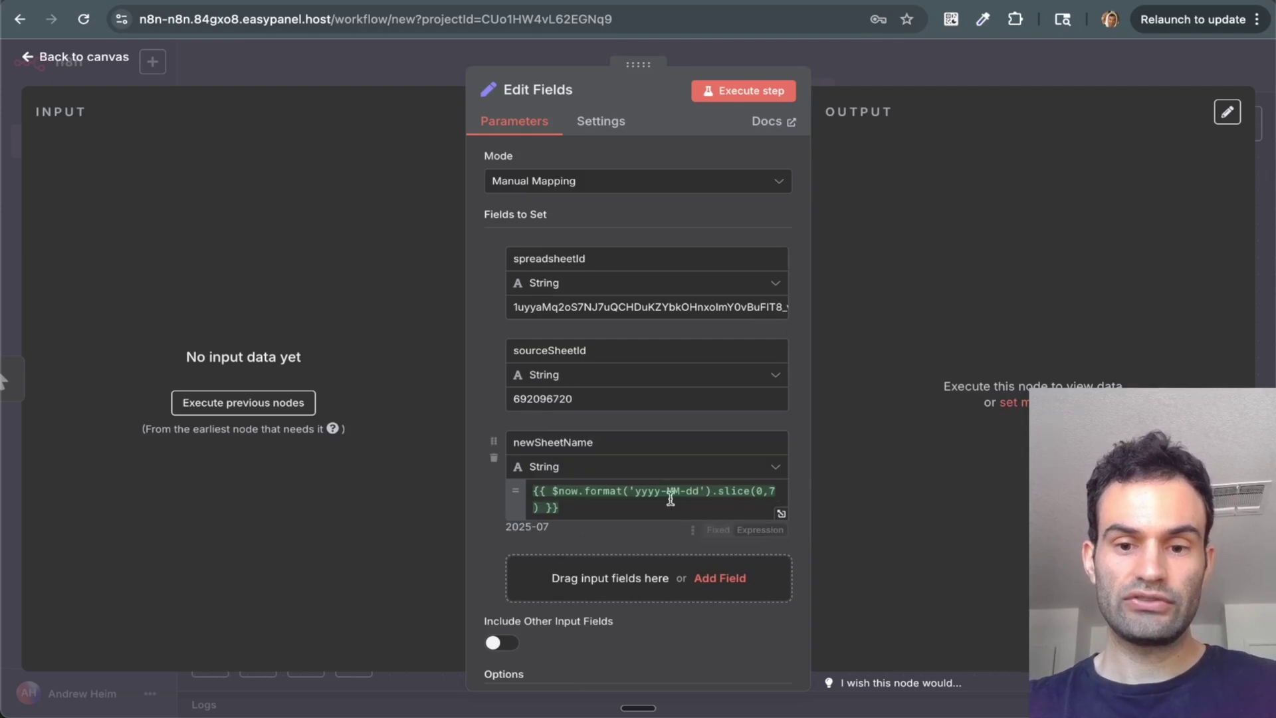
click(759, 100)
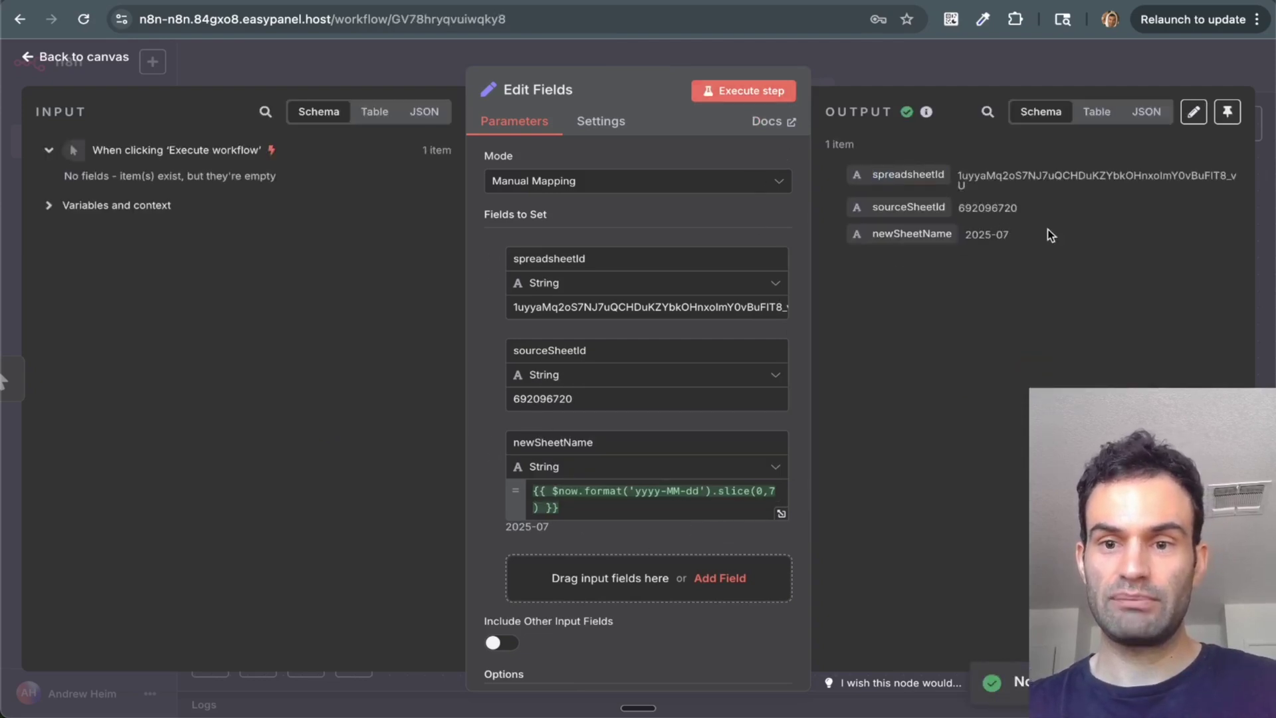
Add an HTTP Request node after Edit Fields and open its parameters
click(49, 66)
click(1054, 392)
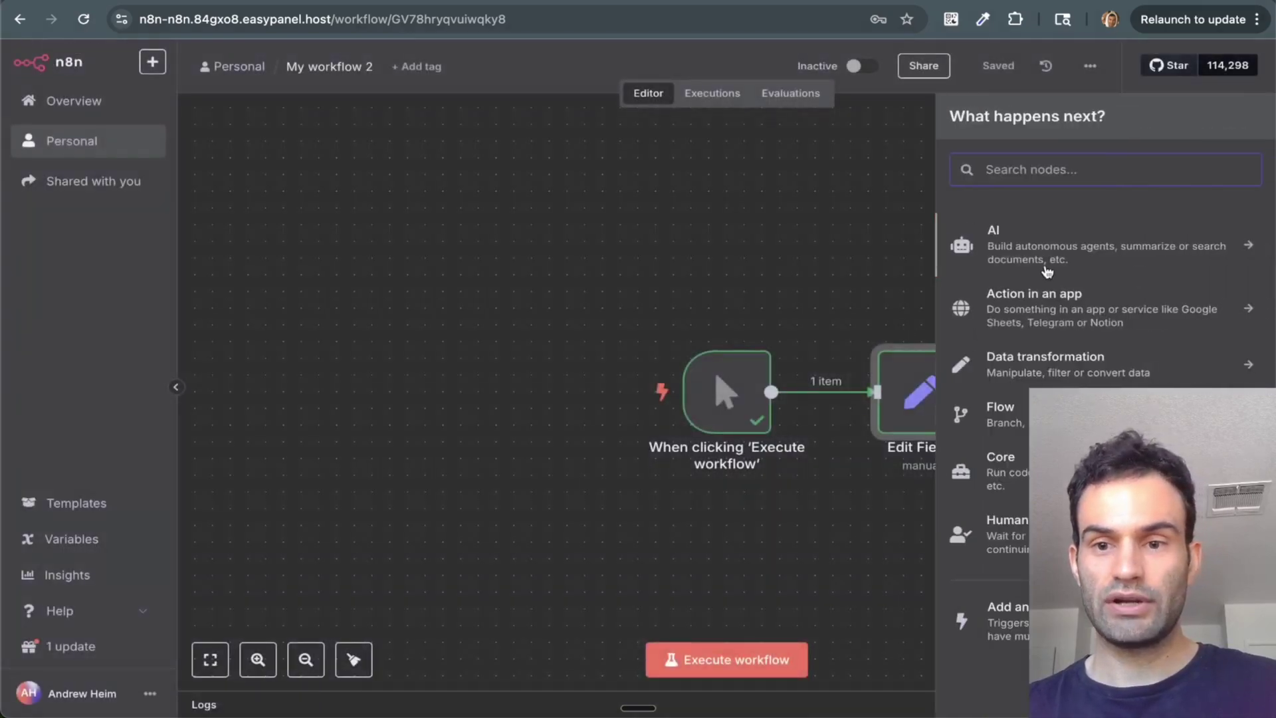
text(http)
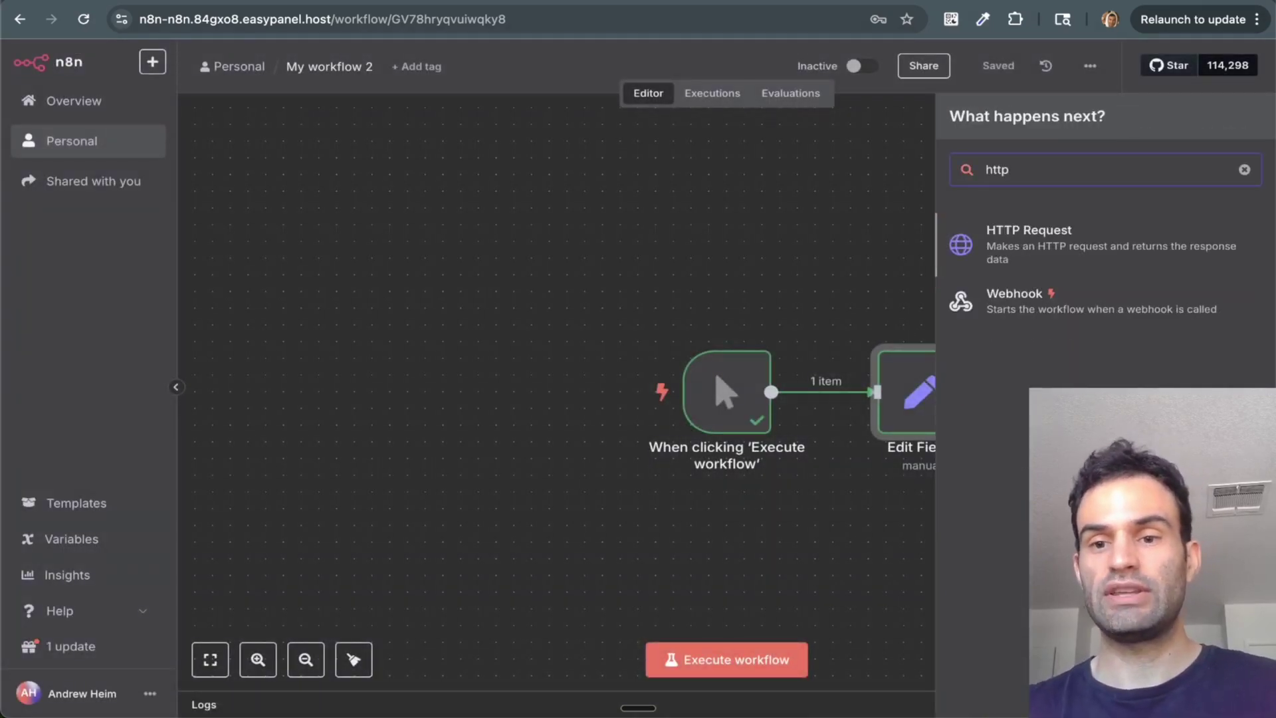
click(1066, 247)
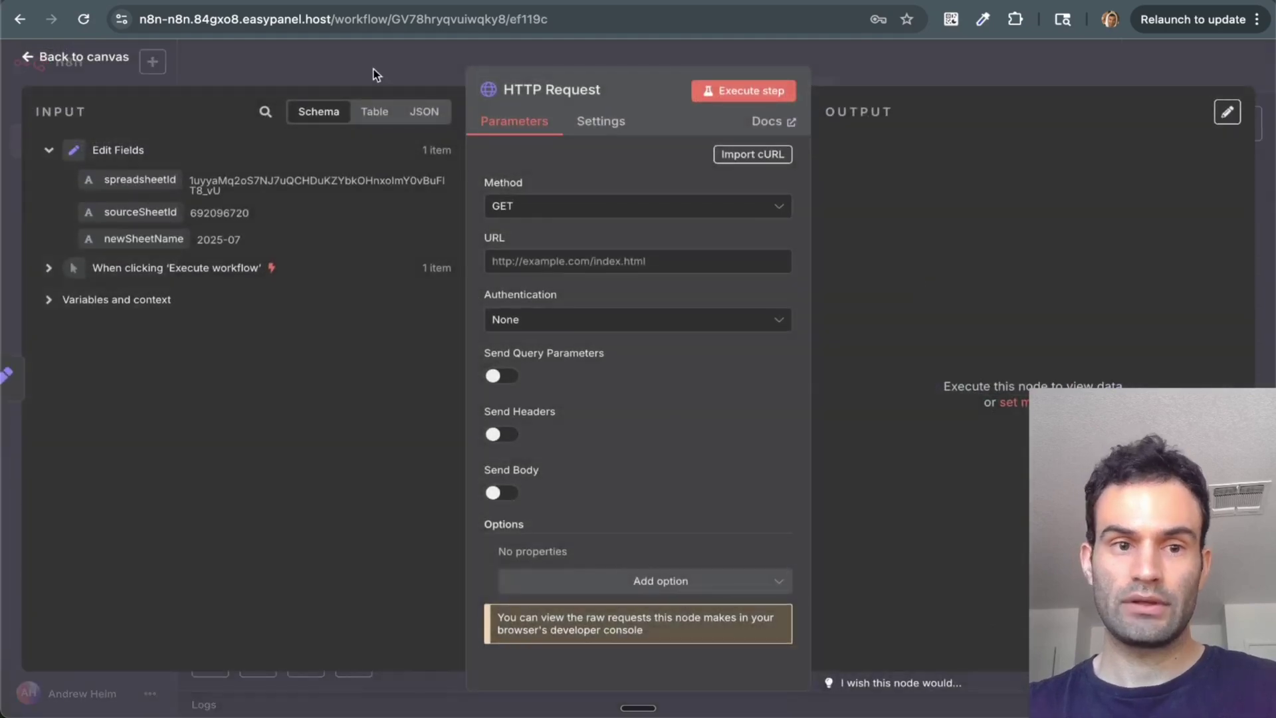
click(98, 64)
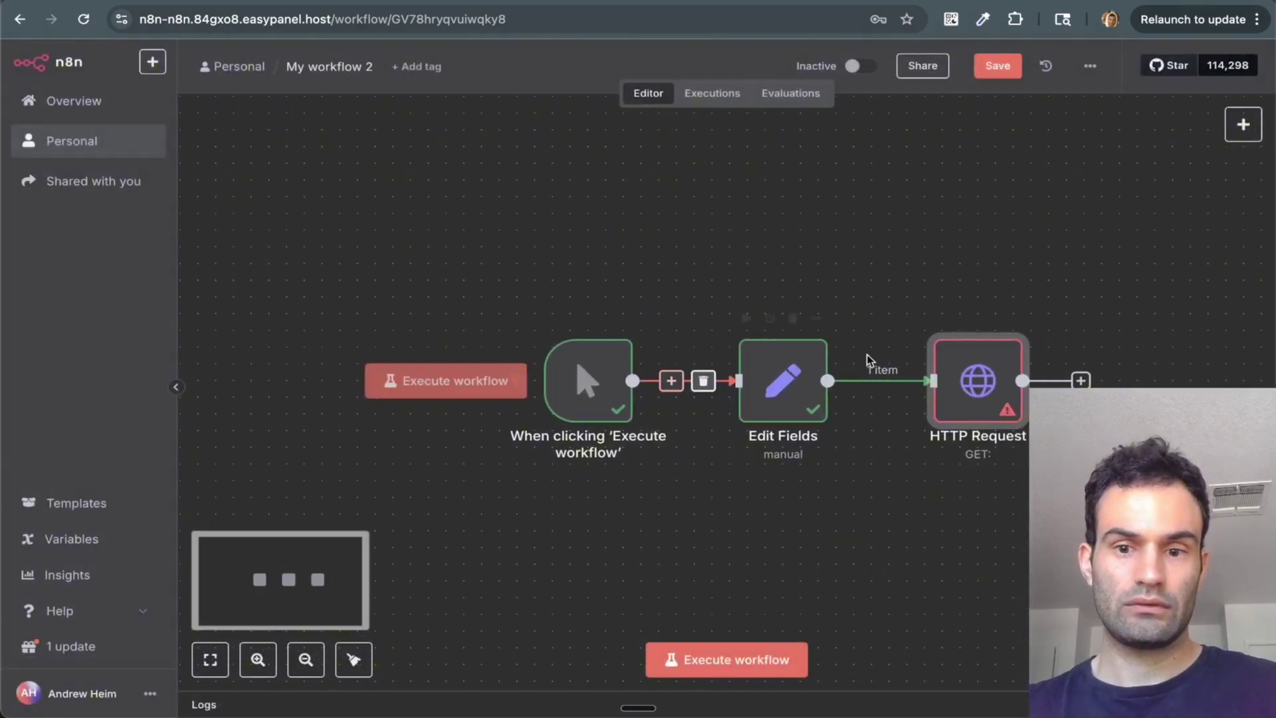
double_click(1008, 377)
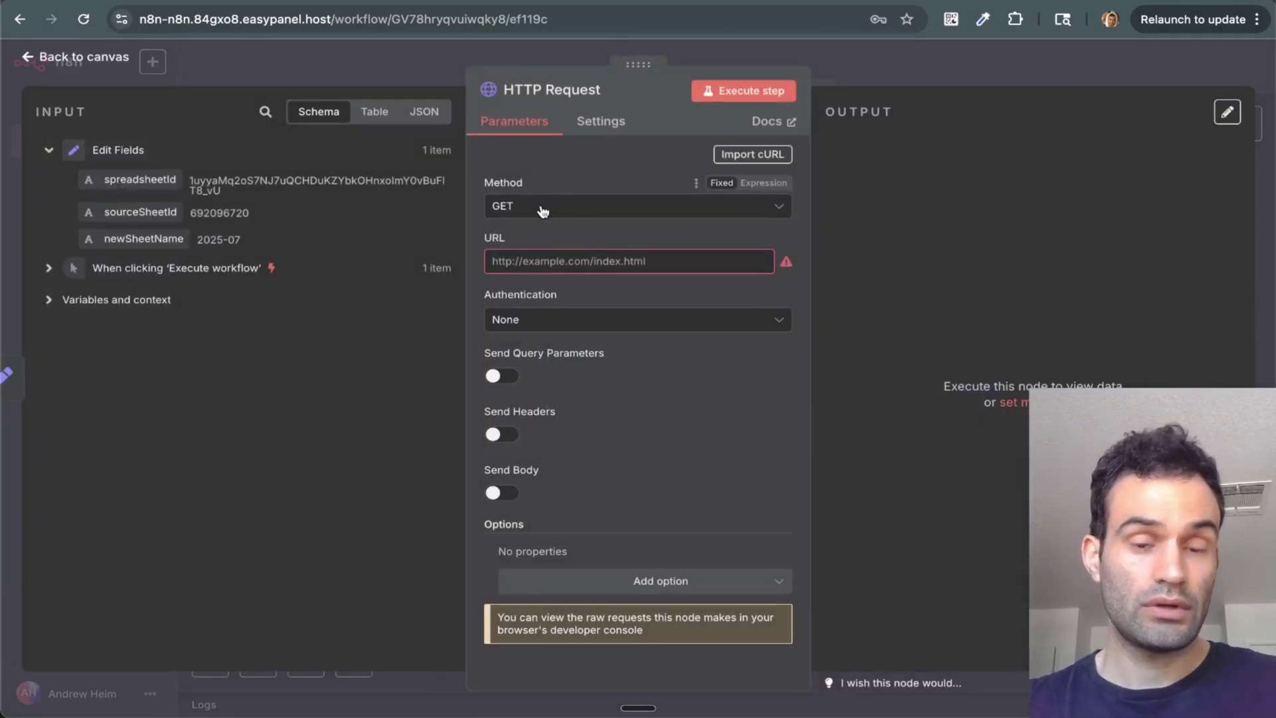
click(564, 209)
click(558, 390)
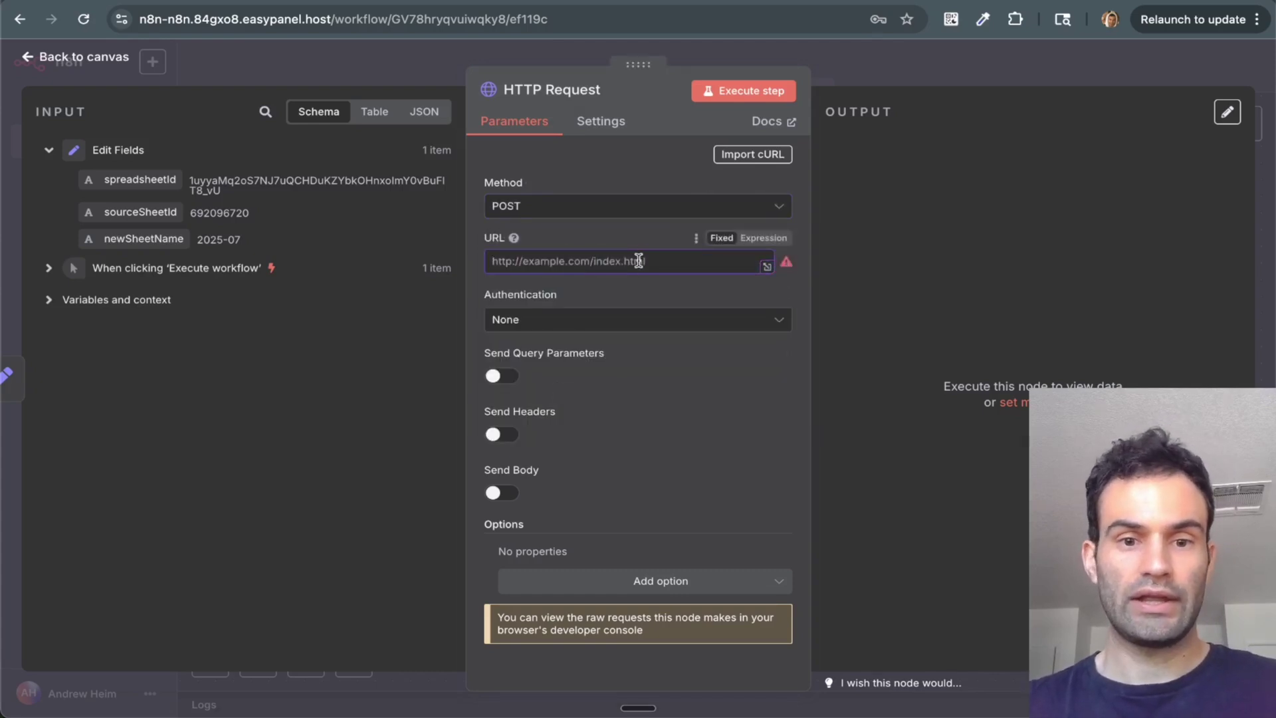
text(https://sheets.googleapis.com/v4/spreadsheets/{{ $json.spreadsheetId }}:batchUpdate)
drag(571, 264, 760, 311)
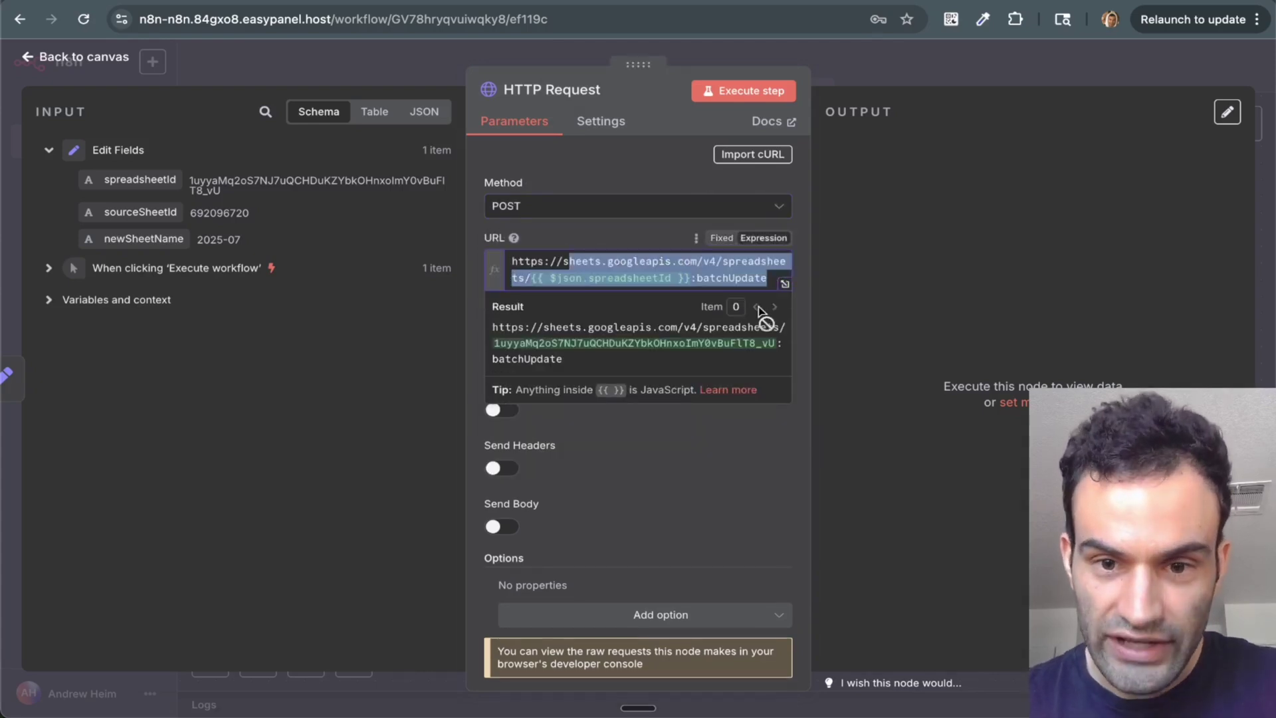
click(747, 282)
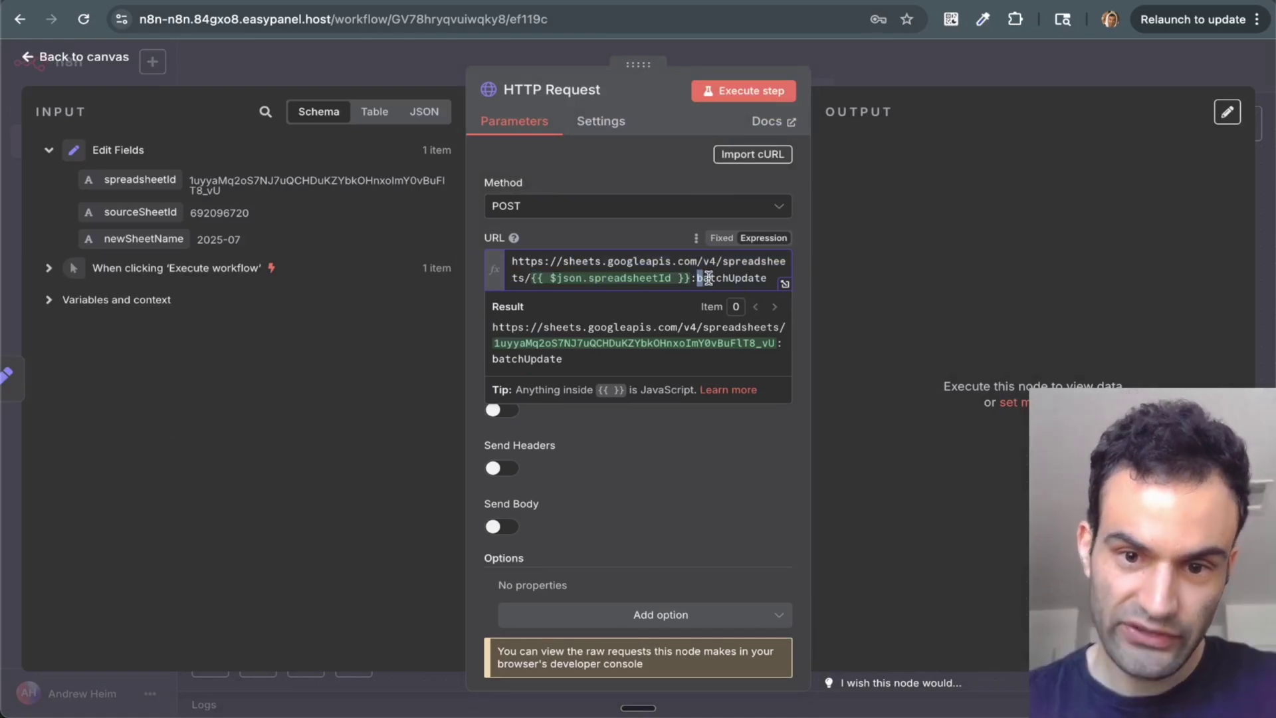
double_click(708, 278)
click(715, 272)
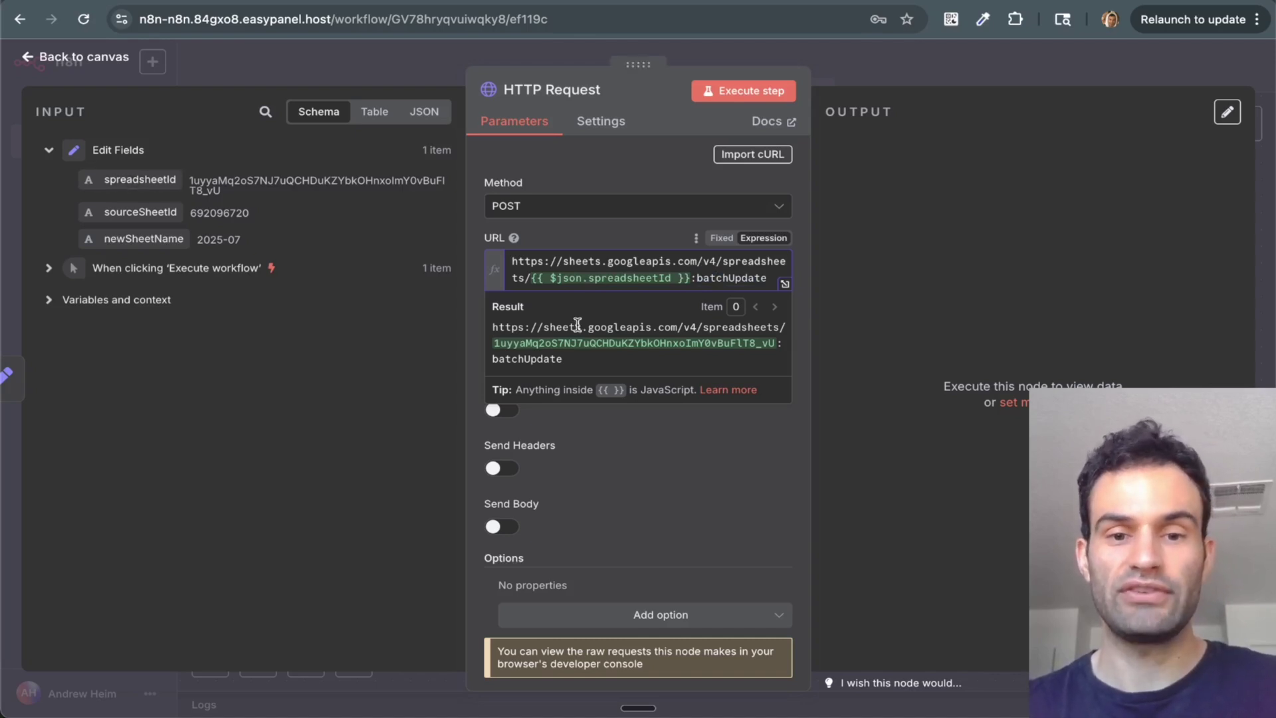
click(655, 477)
Set the HTTP Request authentication to Predefined Credential Type with Google OAuth2 API as the credential type
click(605, 359)
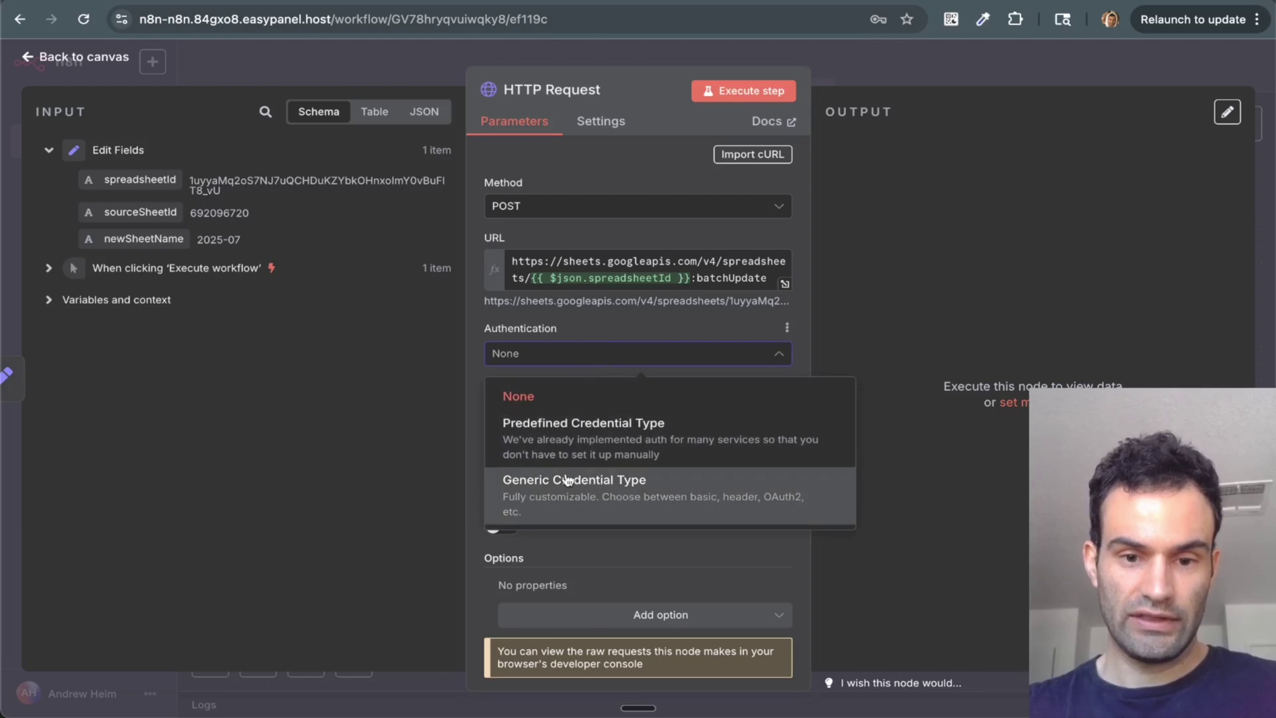
click(628, 444)
click(610, 407)
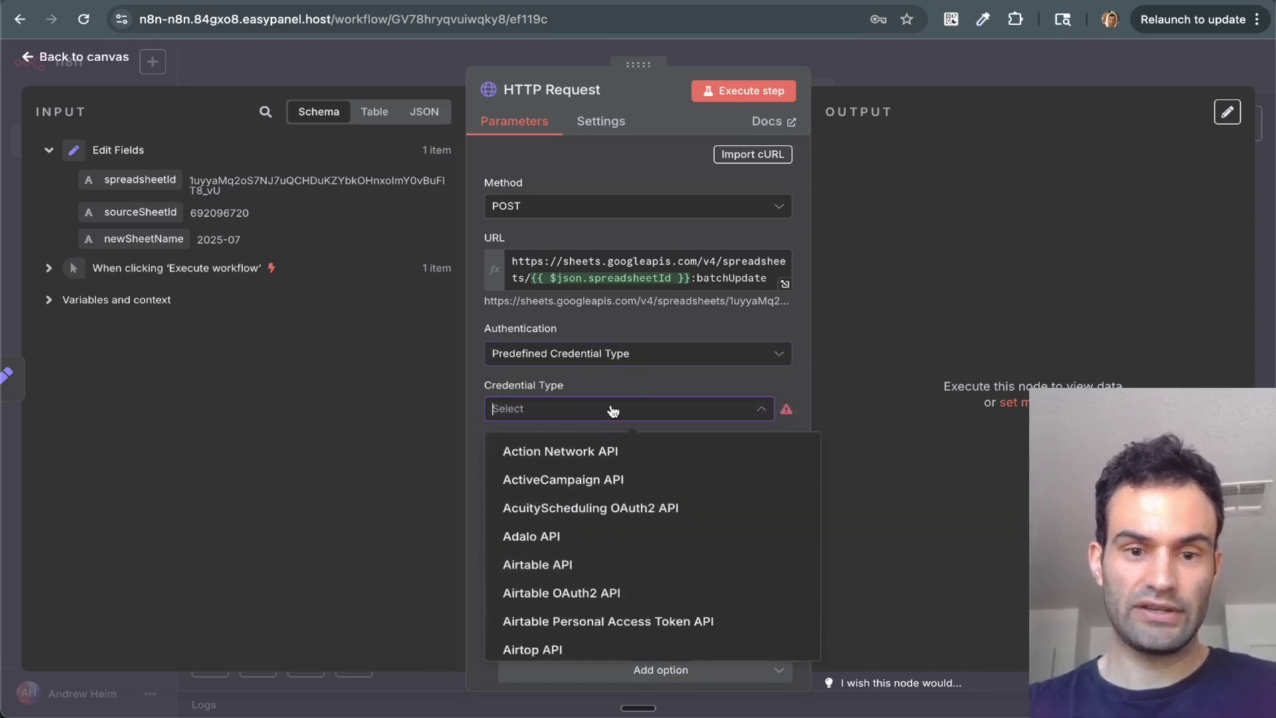
text(google oau)
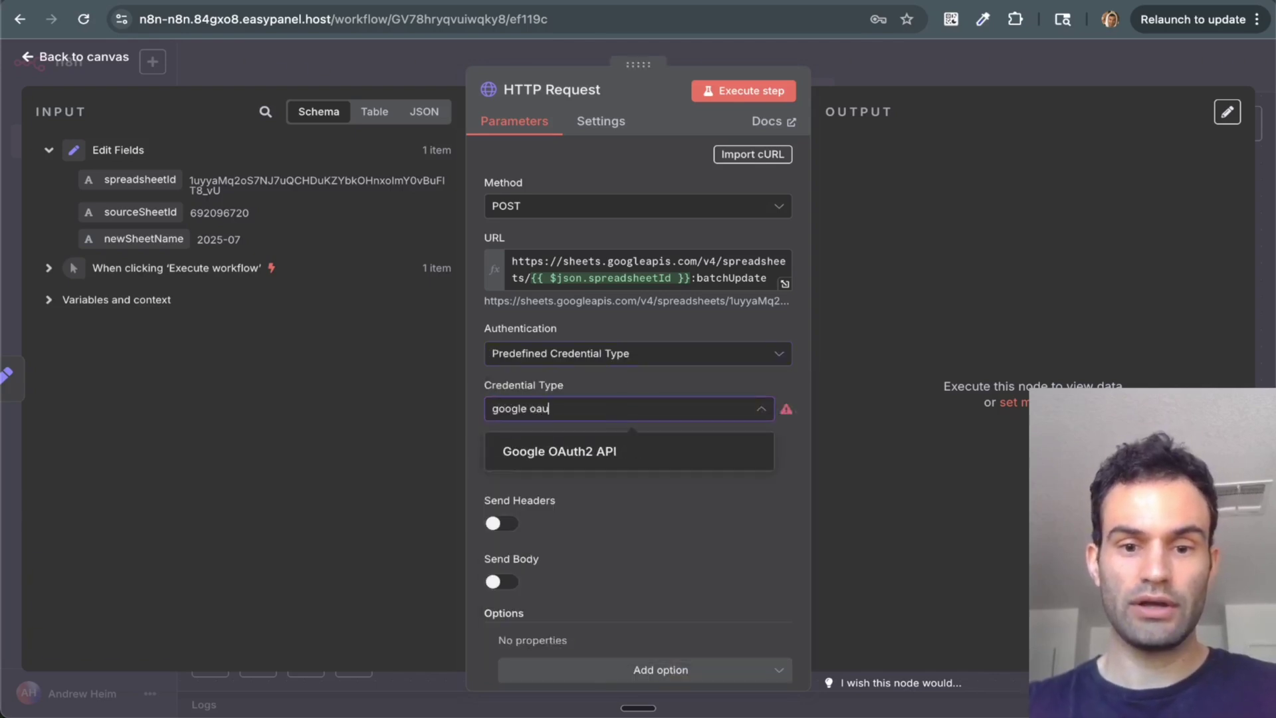
click(581, 453)
Start a new Google OAuth2 API credential and copy its OAuth Redirect URL
click(755, 458)
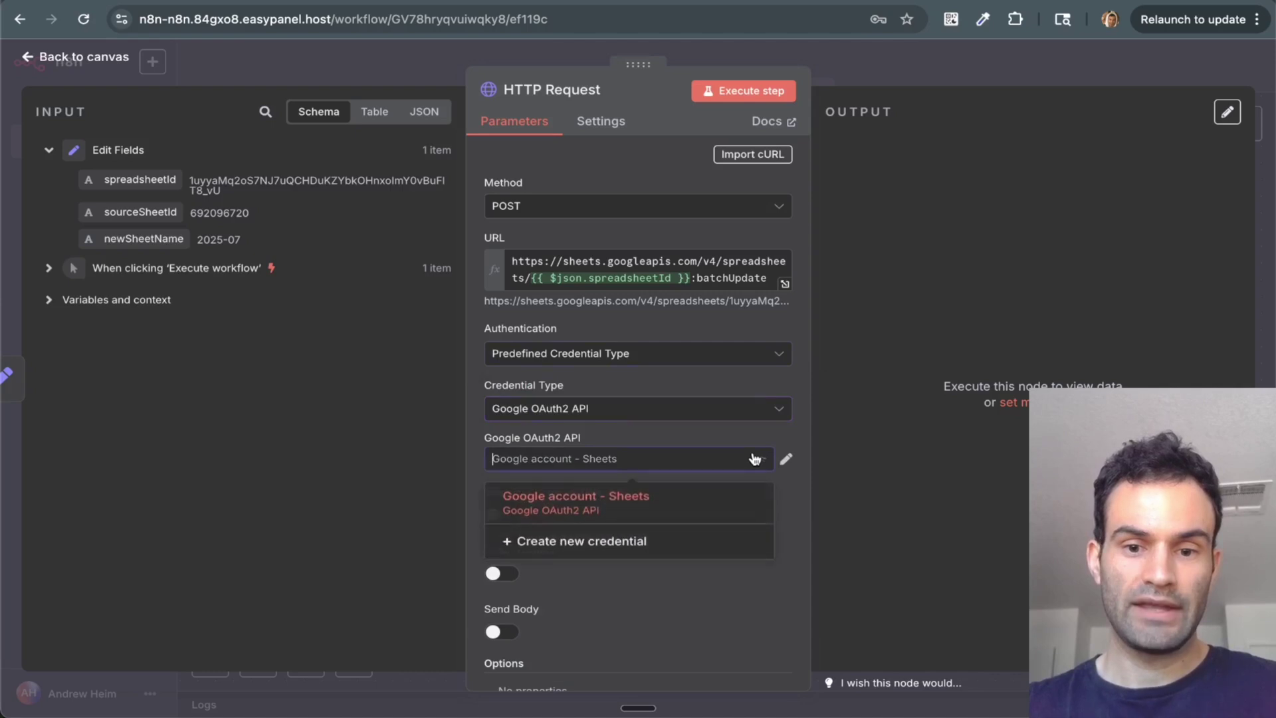
click(563, 544)
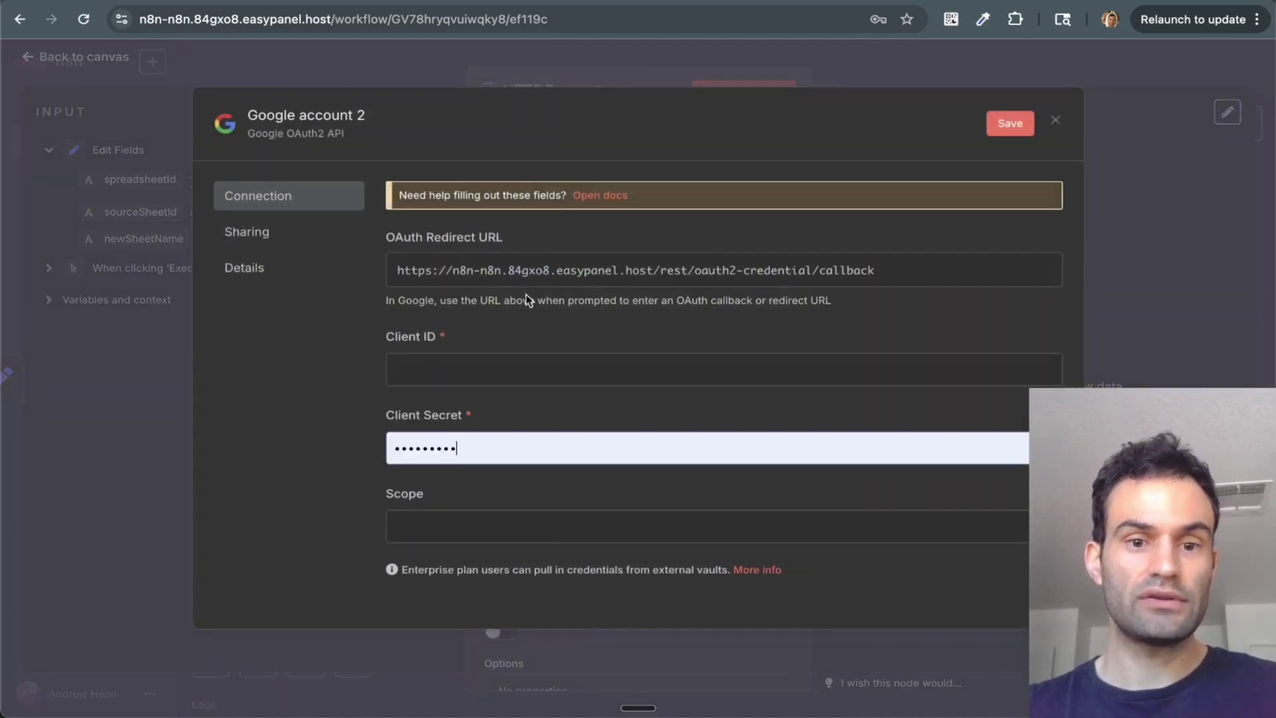
click(619, 271)
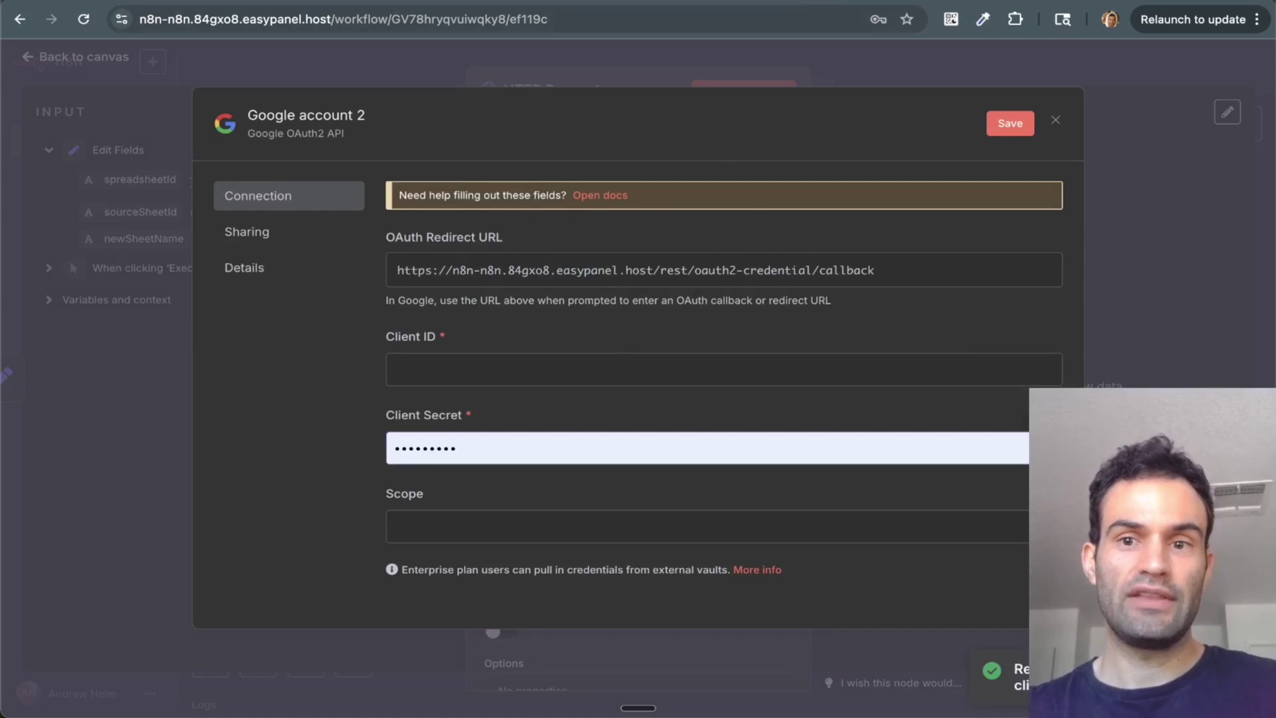
Open the Google Cloud console in a new browser tab
key(super+t)
text(googel)
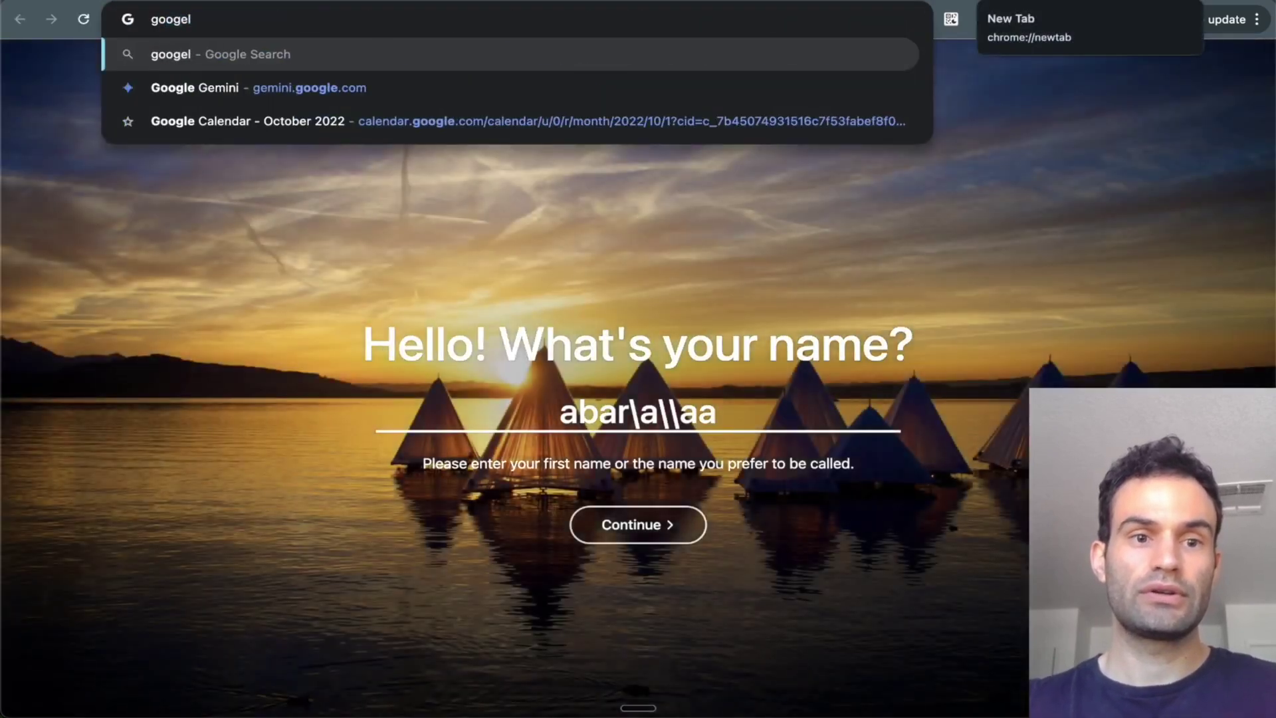
key(BackSpace)
key(BackSpace)
text(le.cloud)
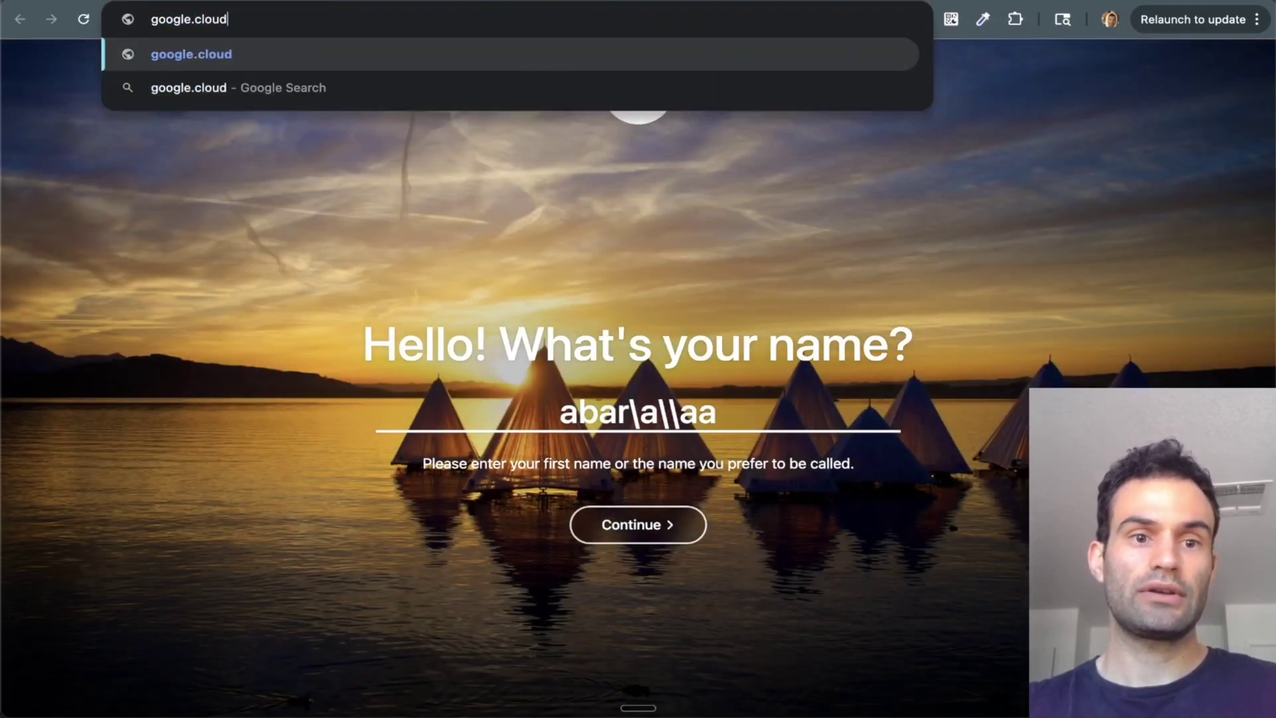
key(super+a)
text(google clou)
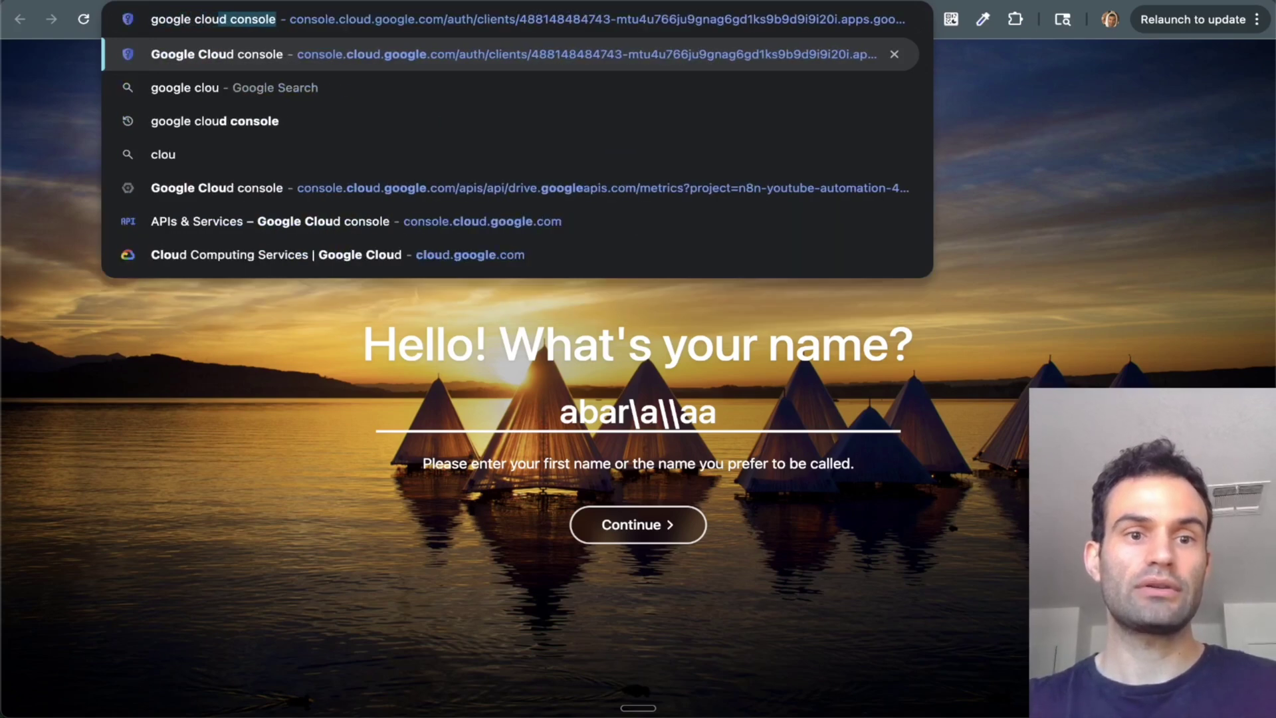
key(Return)
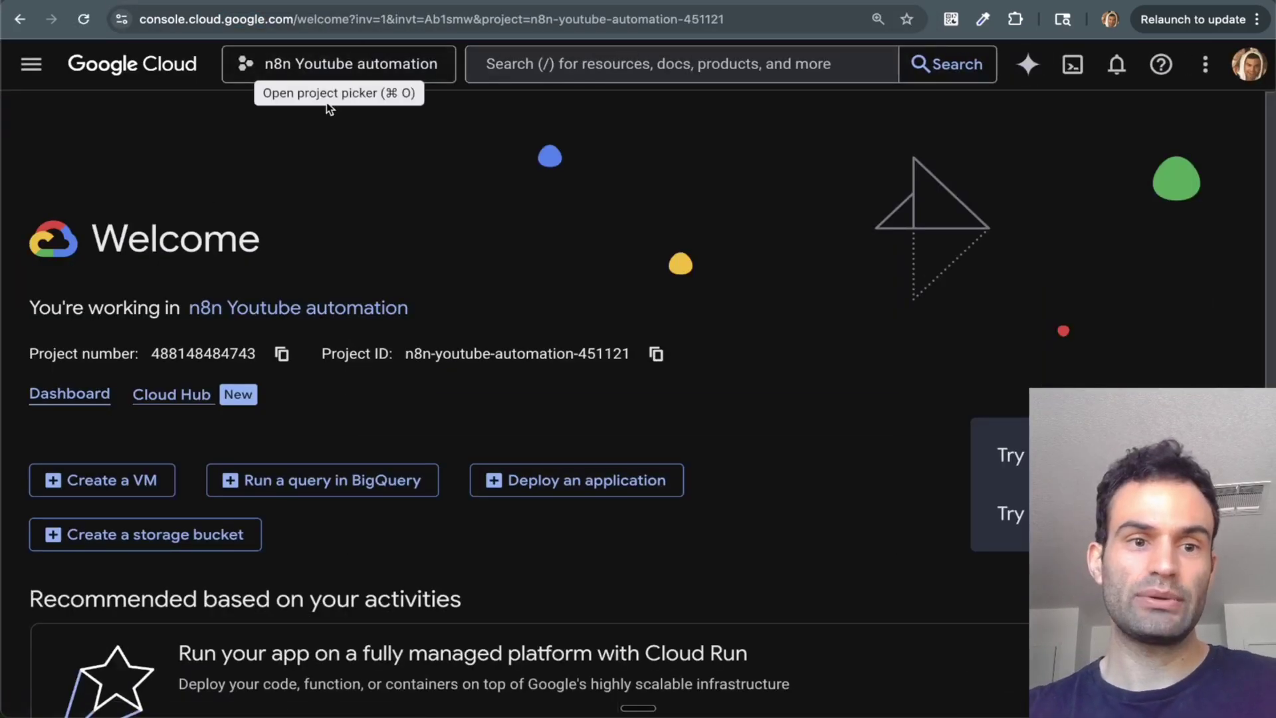
Open the n8n youtube Automation OAuth client from the APIs & Services credentials and go to its authorized redirect URIs
click(31, 63)
mouse_move(122, 357)
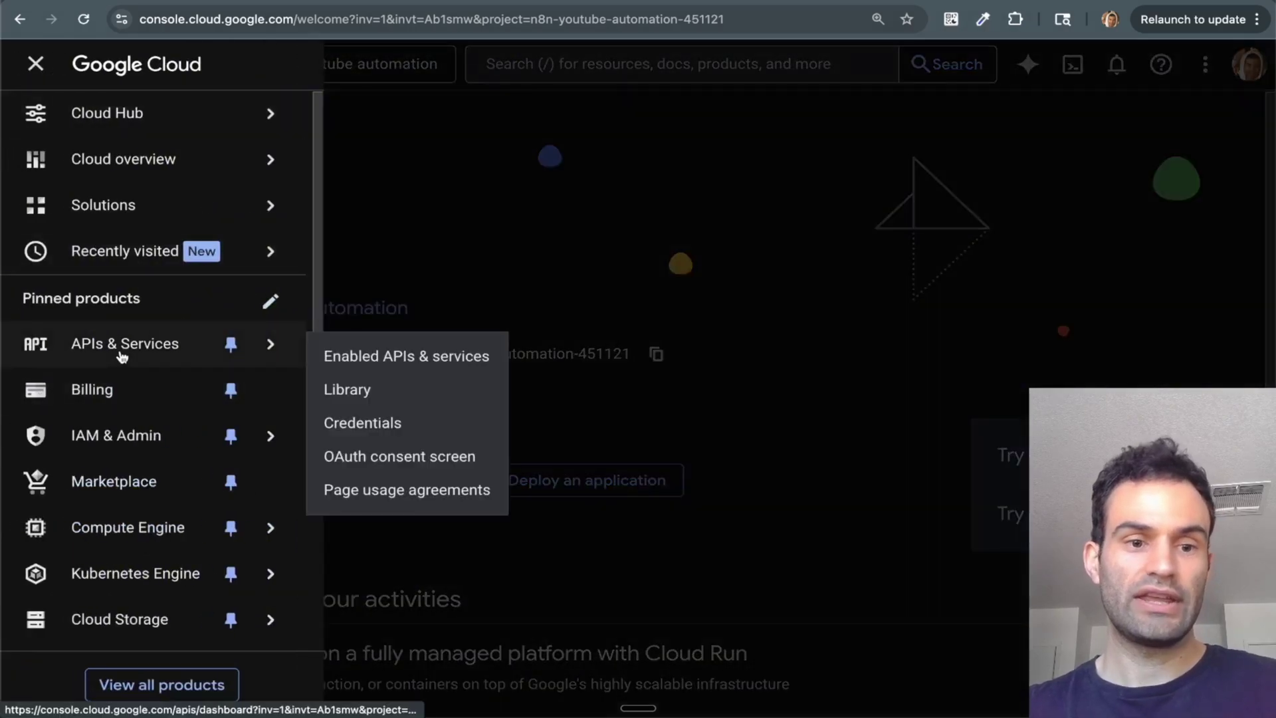
click(386, 437)
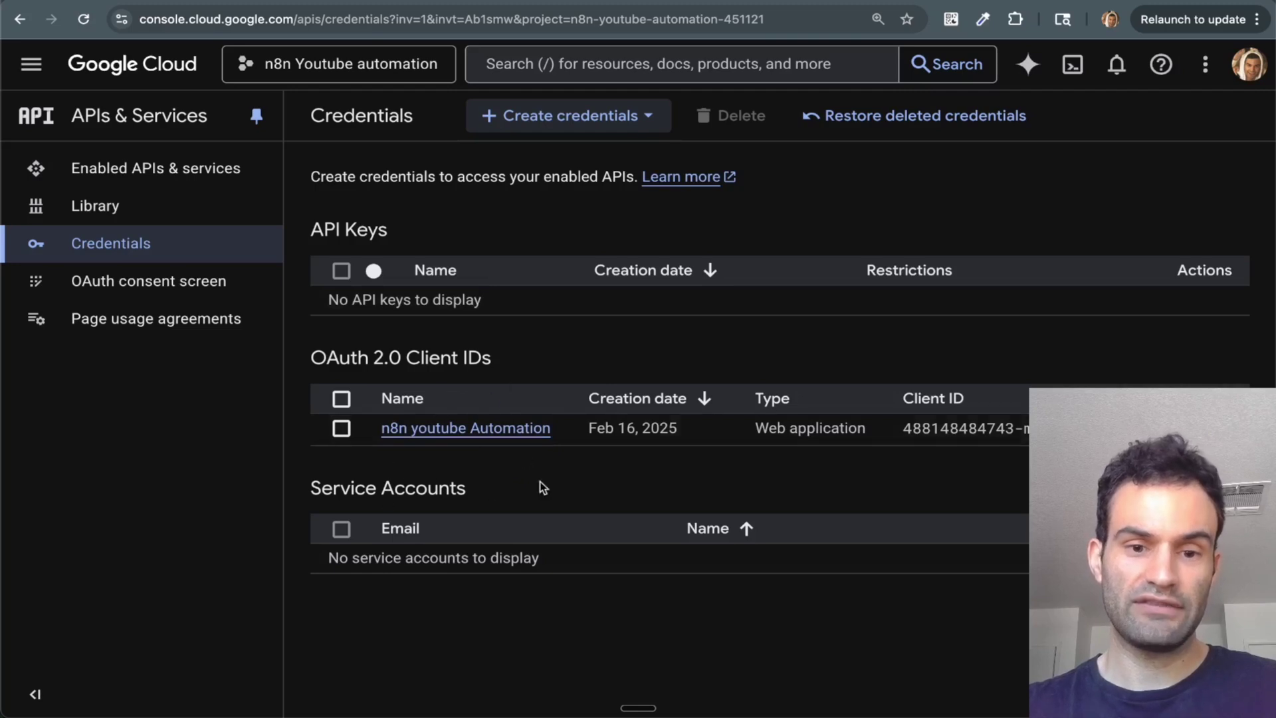
click(490, 431)
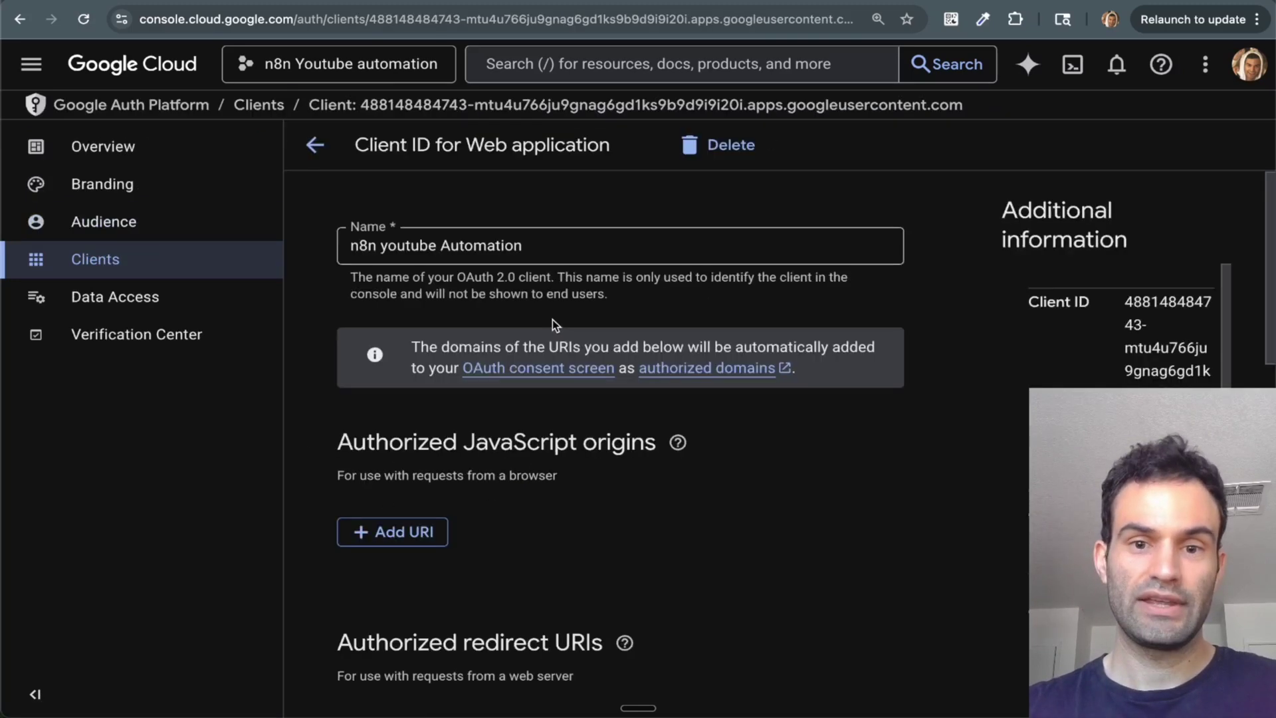
scroll(702, 517, down, 2)
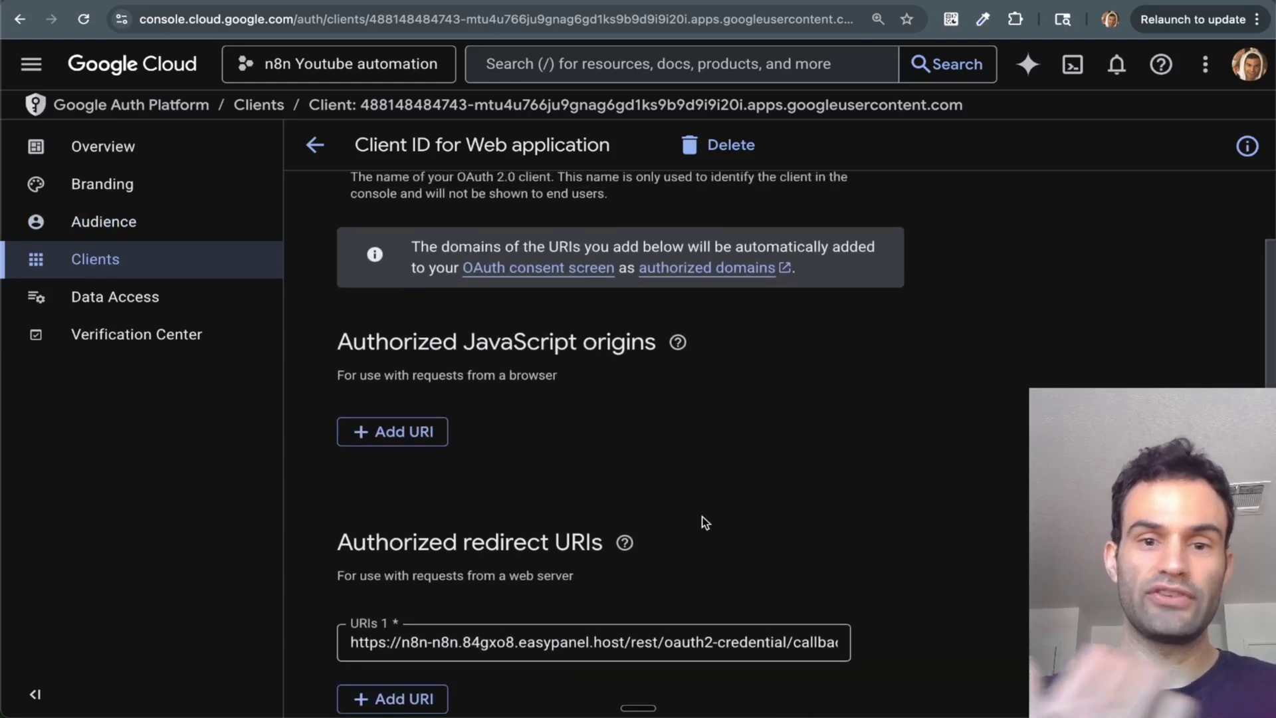
scroll(702, 516, down, 3)
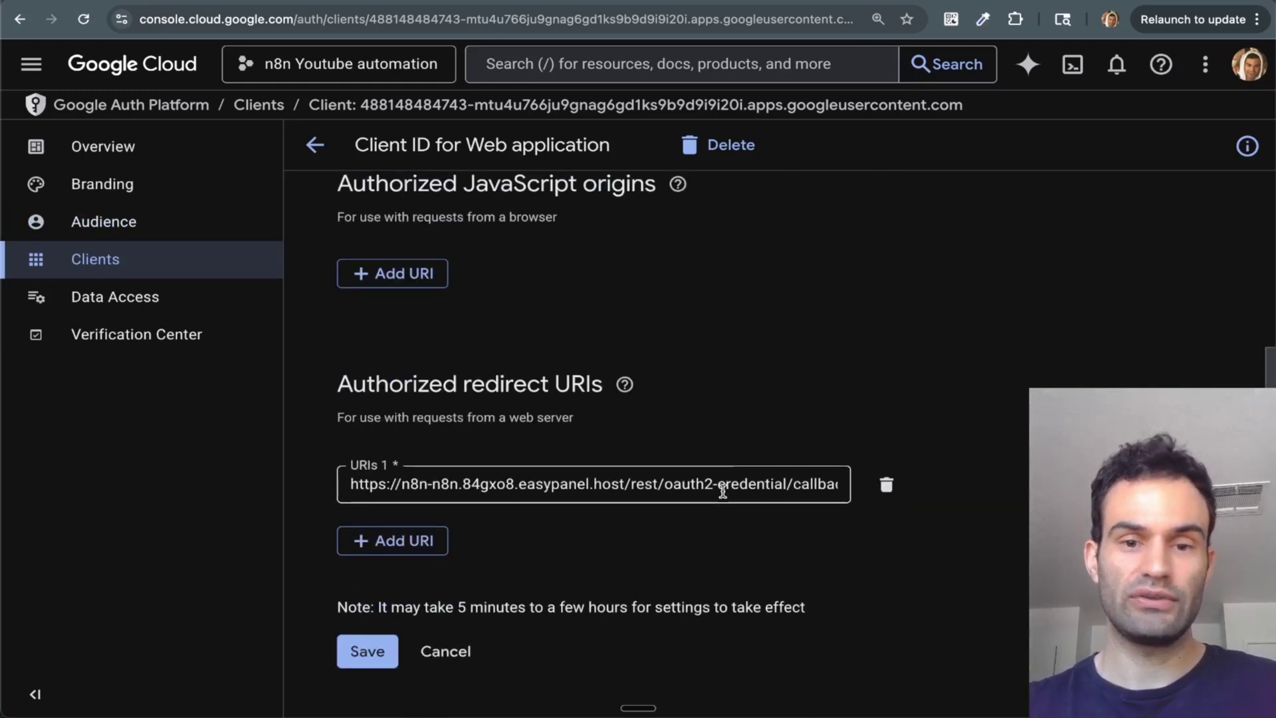
Try adding the copied n8n OAuth Redirect URL as a second authorized redirect URI, and delete that extra entry
key(ctrl+shift+Tab)
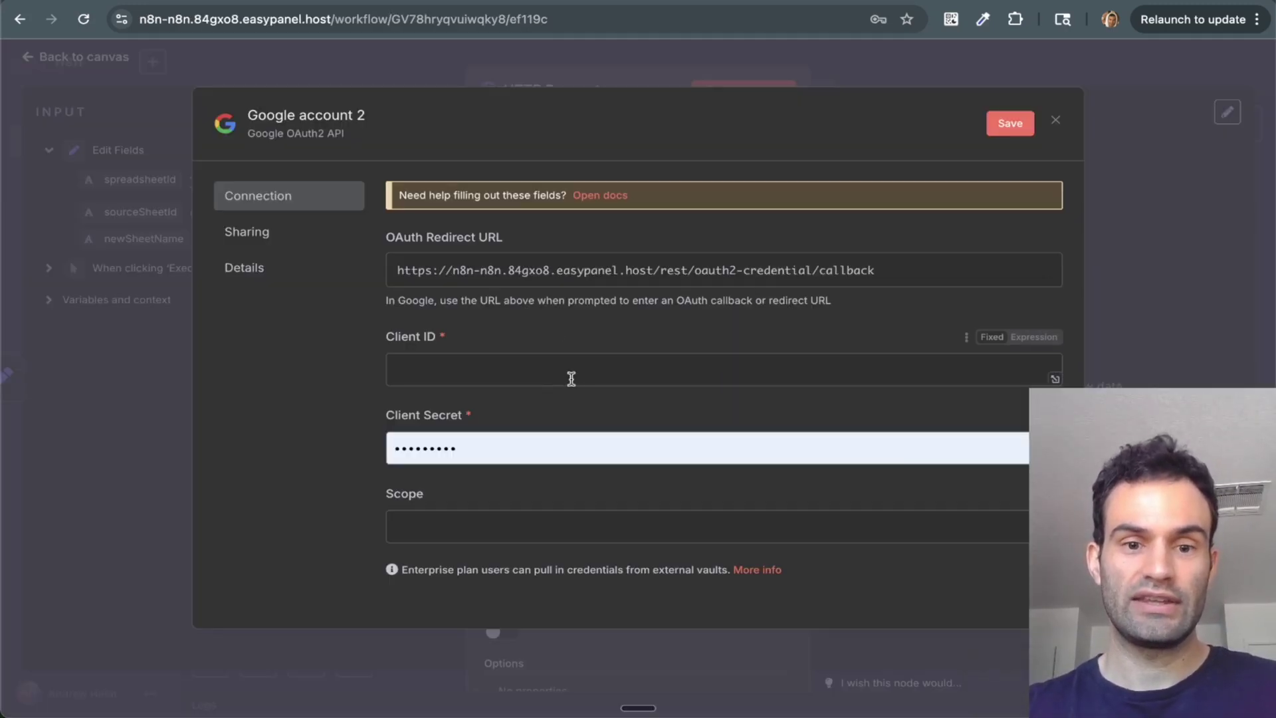
key(ctrl+Tab)
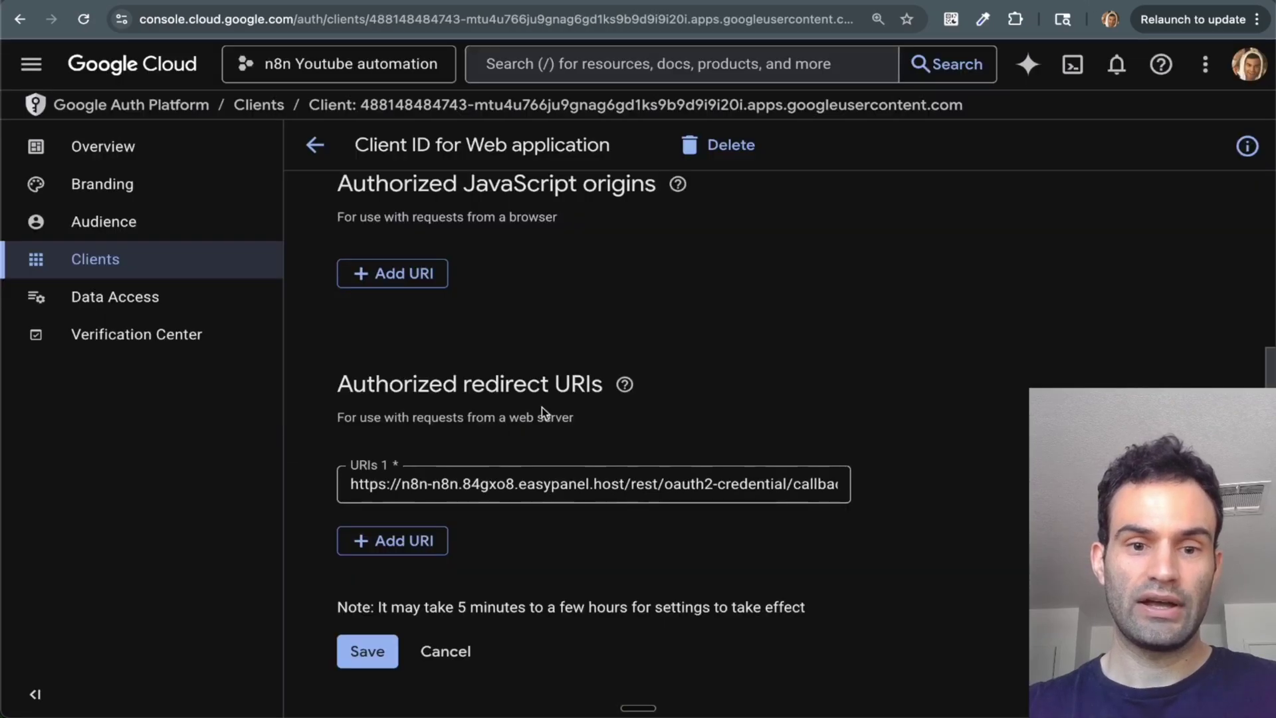
click(412, 540)
key(ctrl+v)
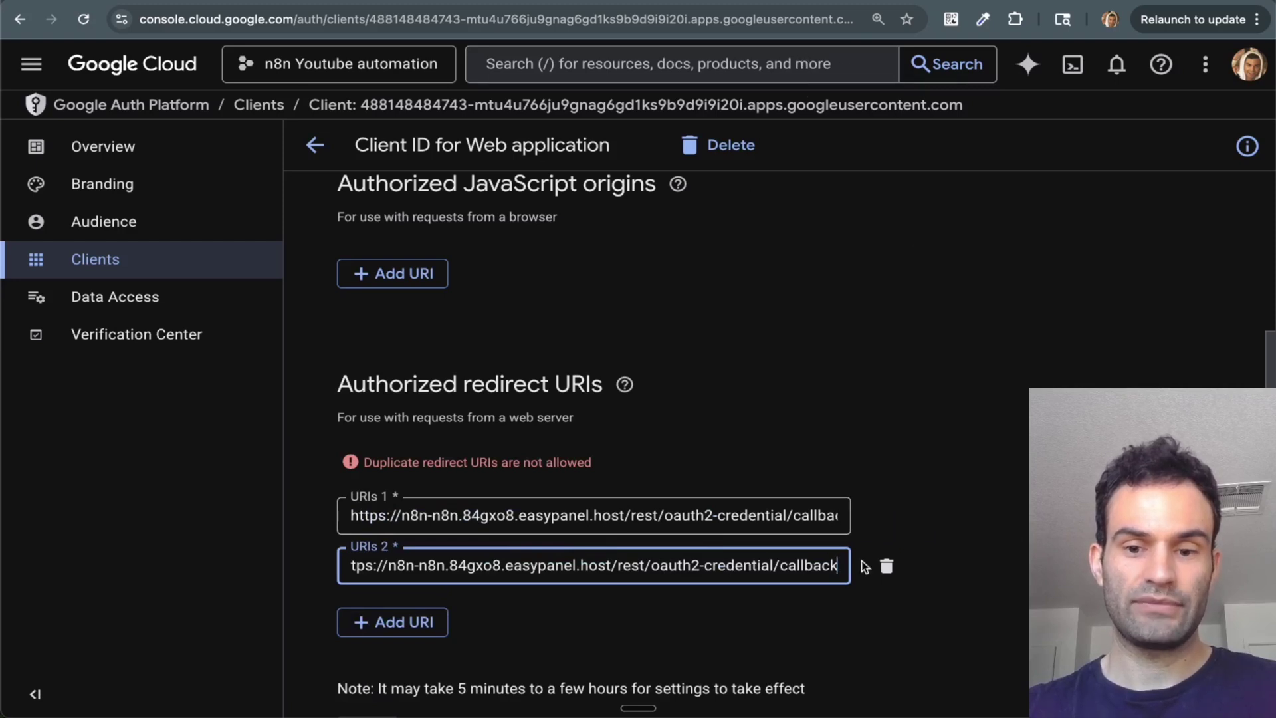
scroll(465, 635, down, 2)
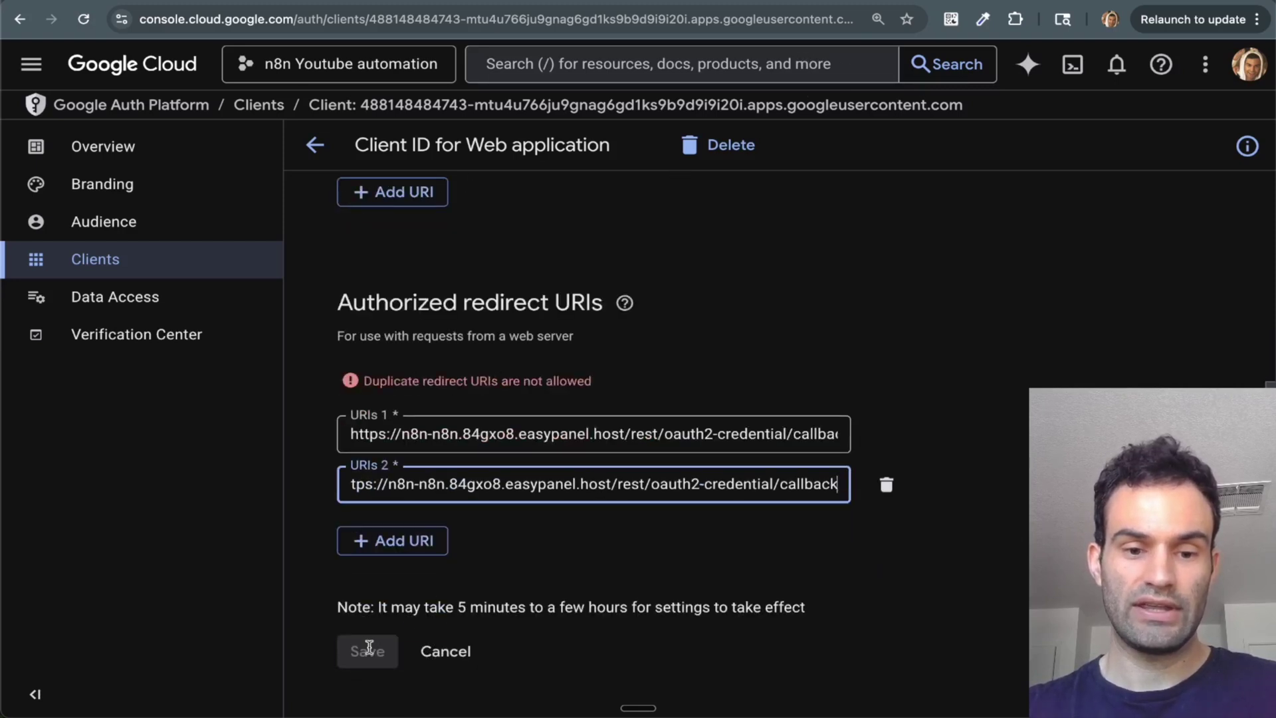
click(885, 483)
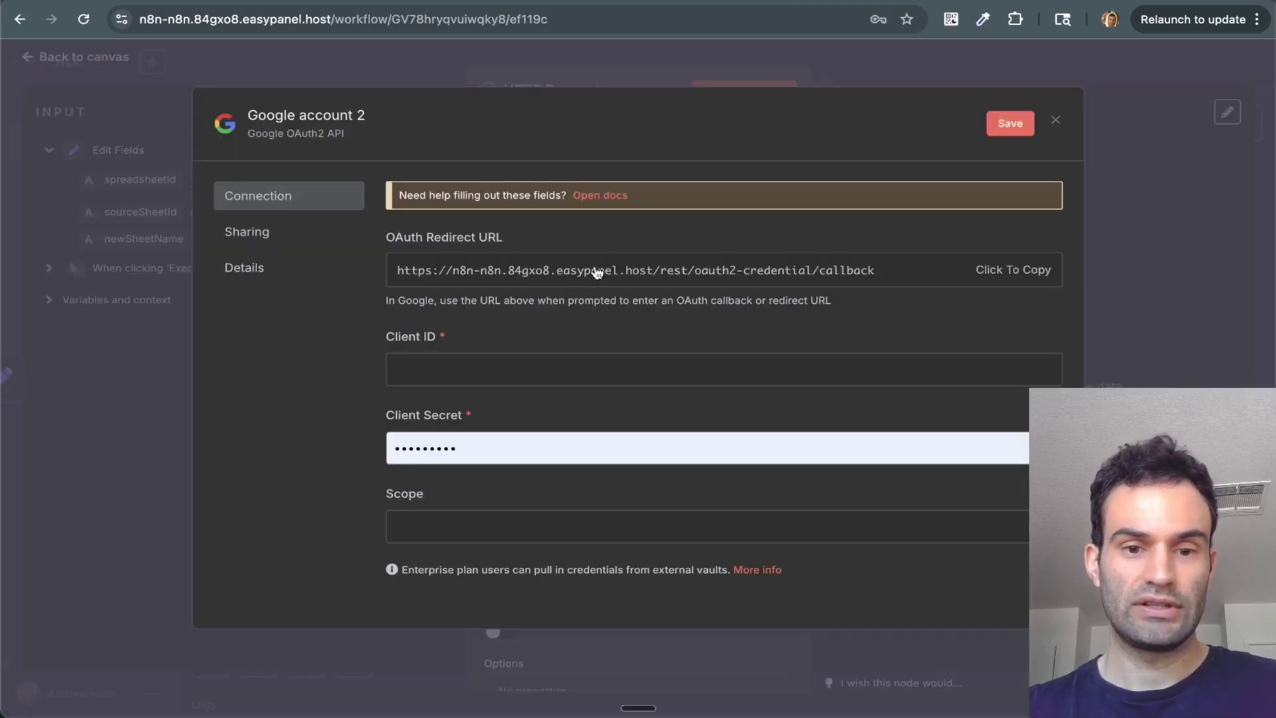
scroll(607, 365, down, 1)
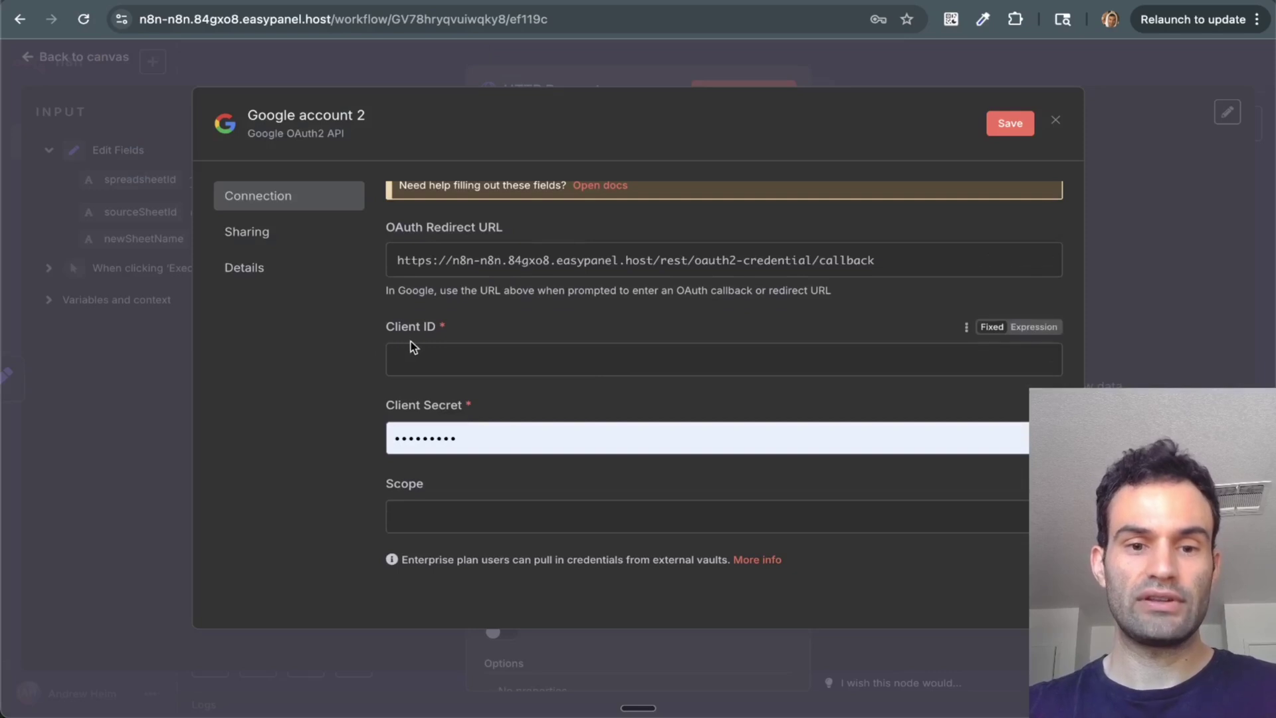
scroll(469, 435, down, 2)
click(487, 458)
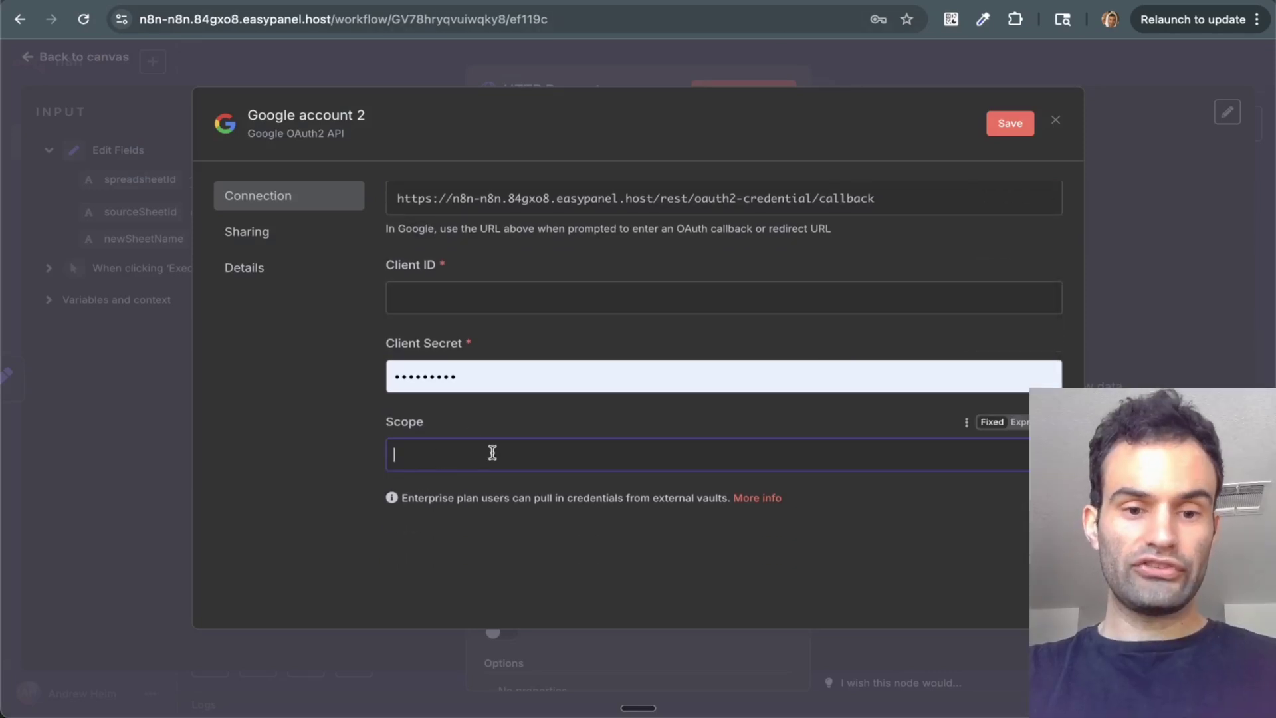
key(super+v)
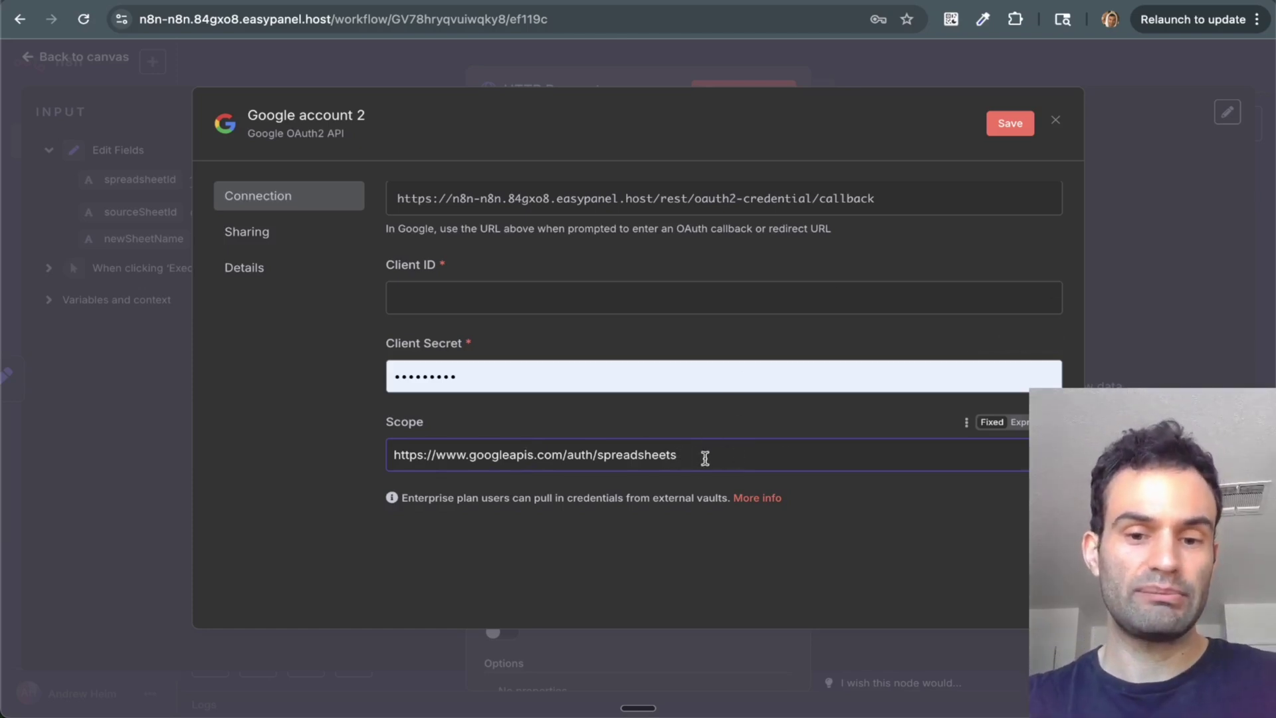
drag(676, 454, 356, 413)
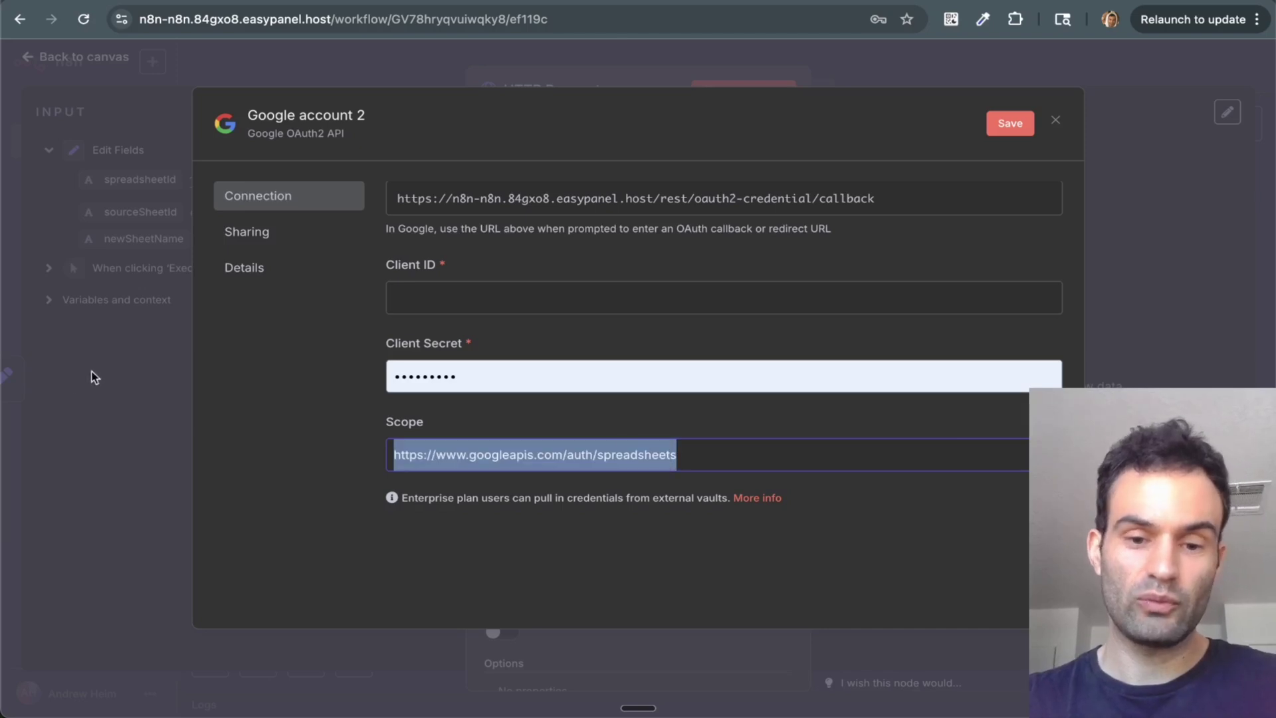
click(1008, 128)
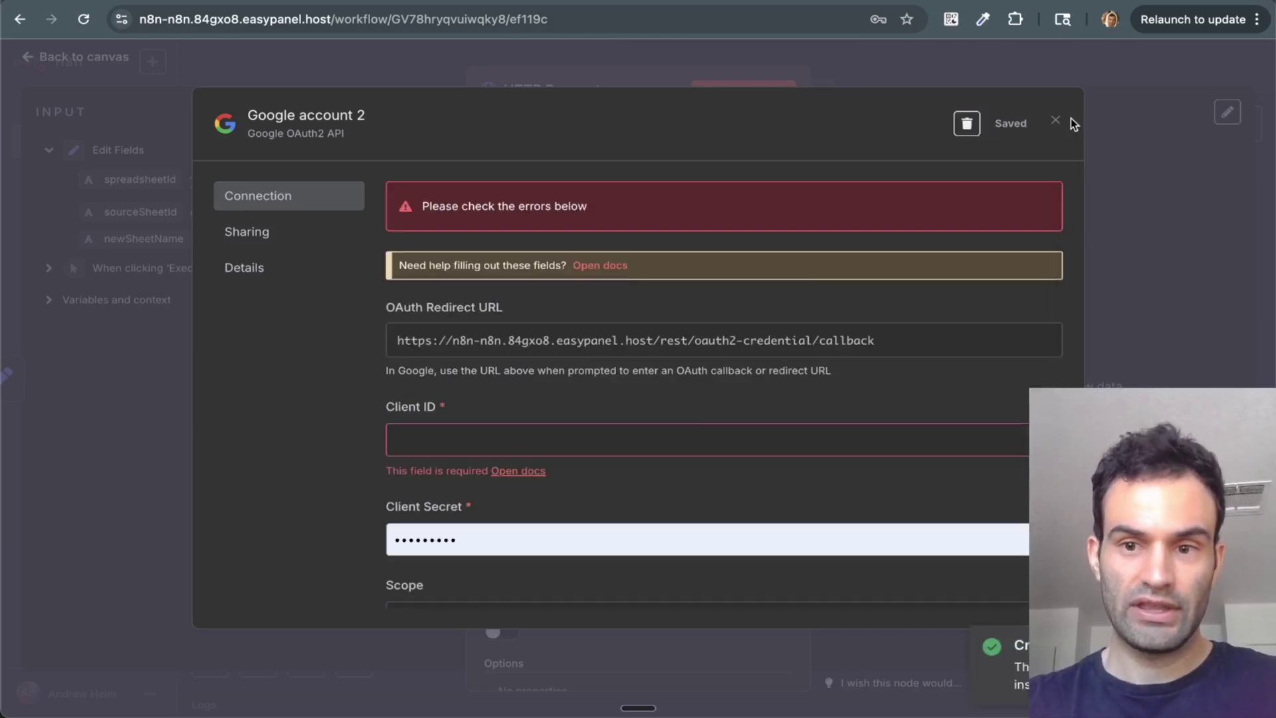
click(1053, 121)
Enable Send Headers on the HTTP Request and add a Content-Type header with the value application/json
click(690, 414)
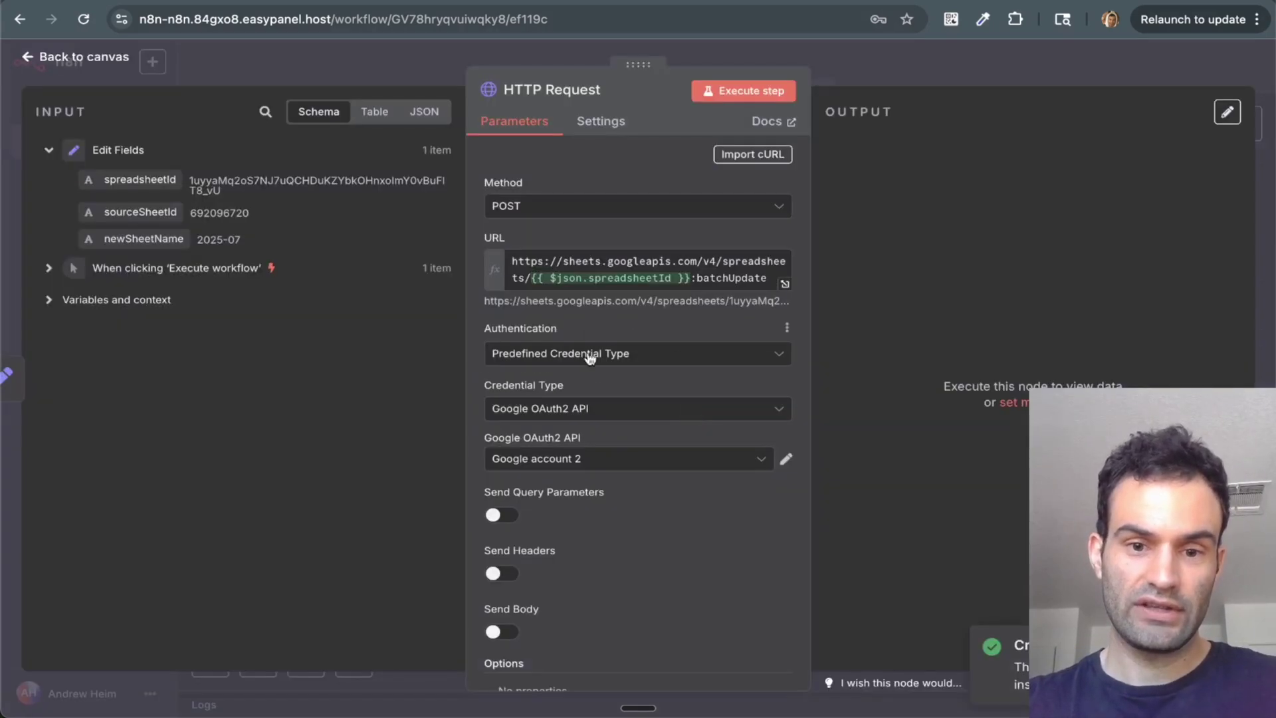
scroll(606, 454, down, 3)
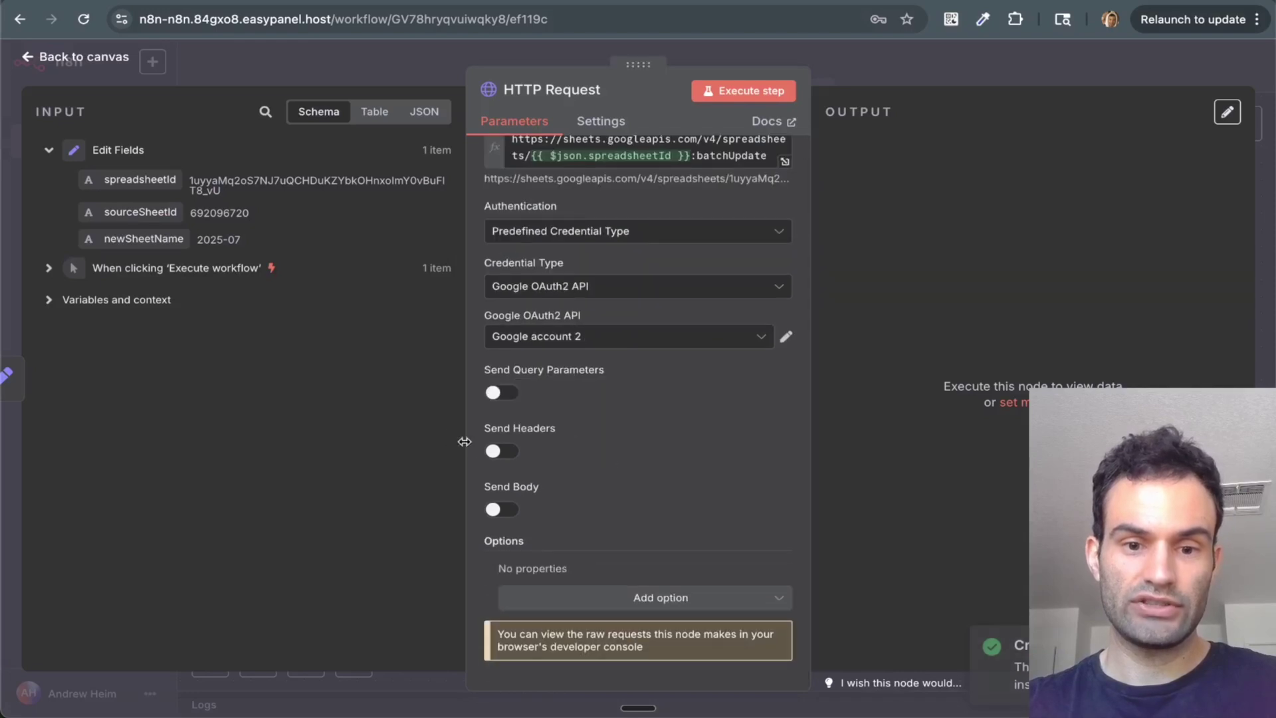
click(509, 462)
scroll(614, 481, down, 5)
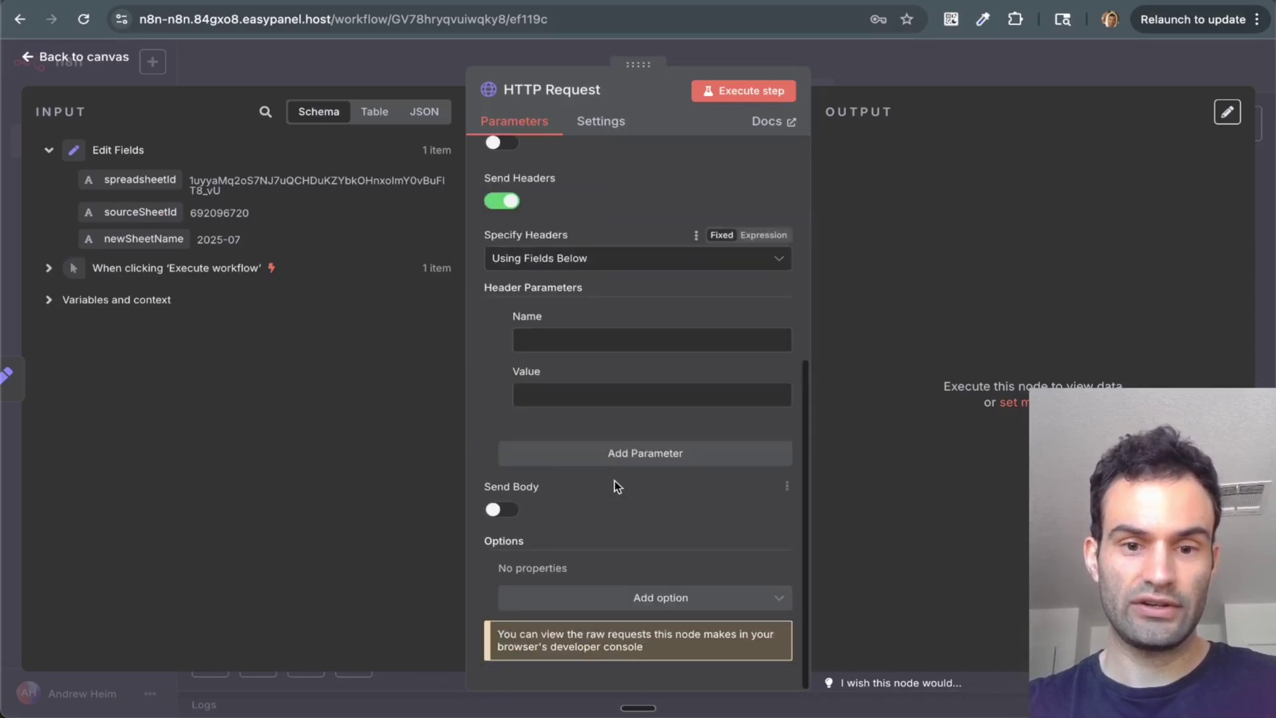
click(522, 395)
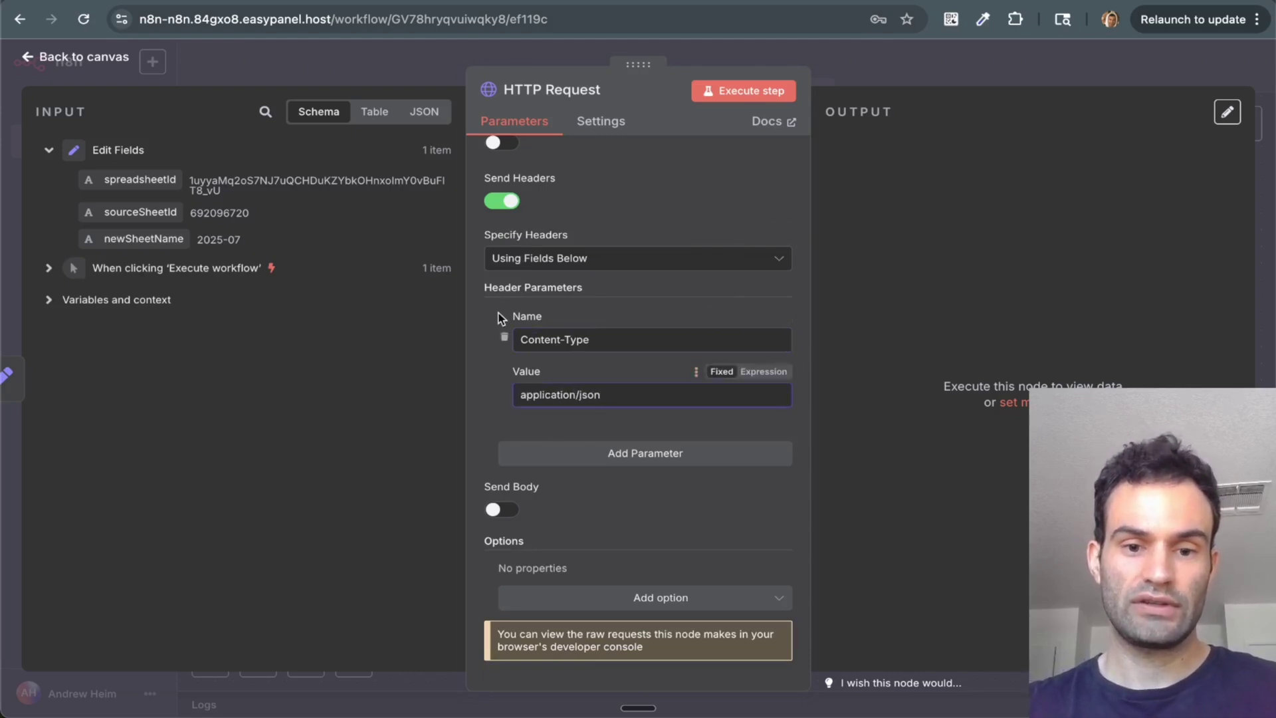
Enable Send Body for the request and set Specify Body to Using JSON
click(500, 510)
scroll(560, 516, down, 2)
click(562, 532)
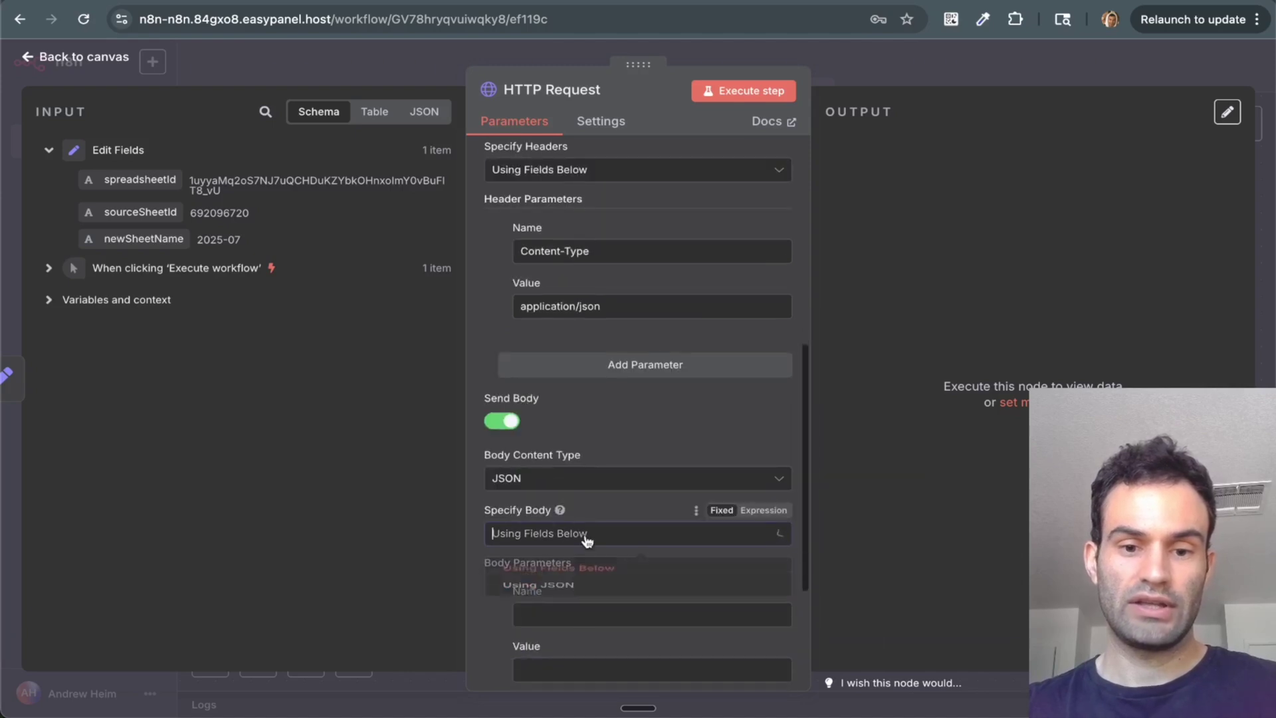
click(587, 604)
Paste the duplicateSheet request as the JSON body, with sourceSheetId {{ $json.sourceSheetId }} and newSheetName "{{ $json.newSheetName }}", and review it
scroll(586, 605, down, 3)
click(610, 481)
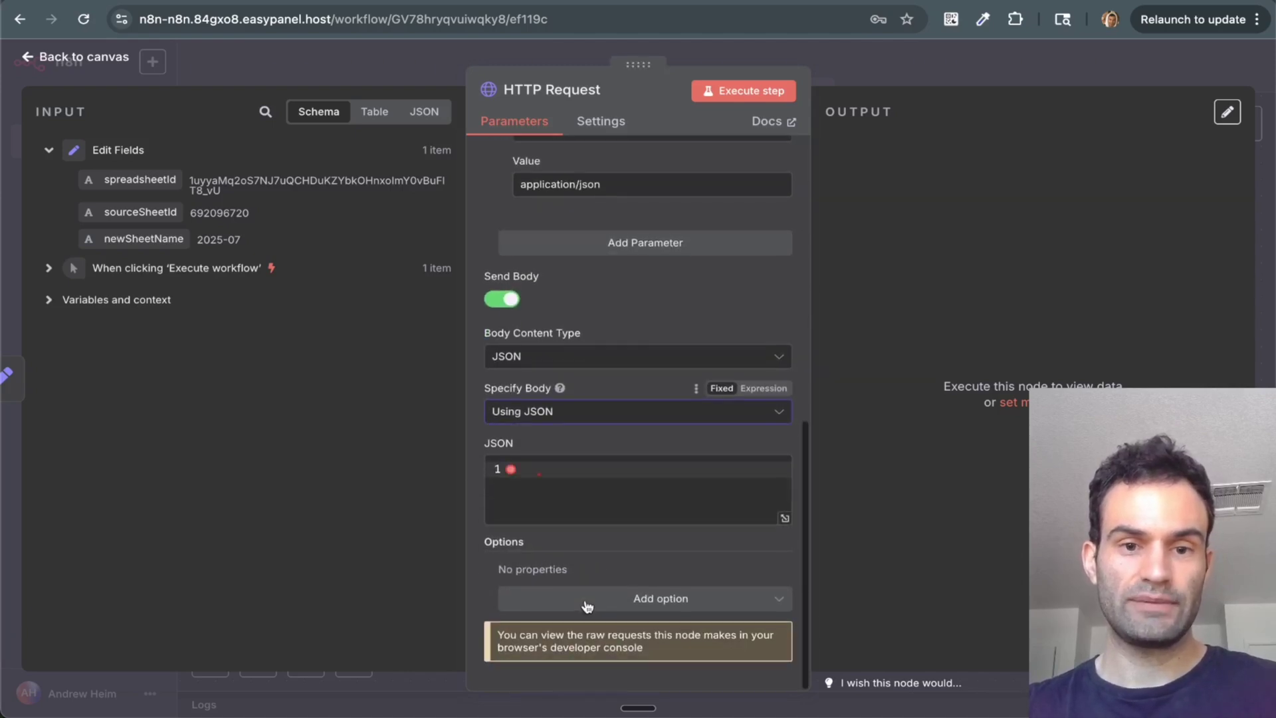
key(super+v)
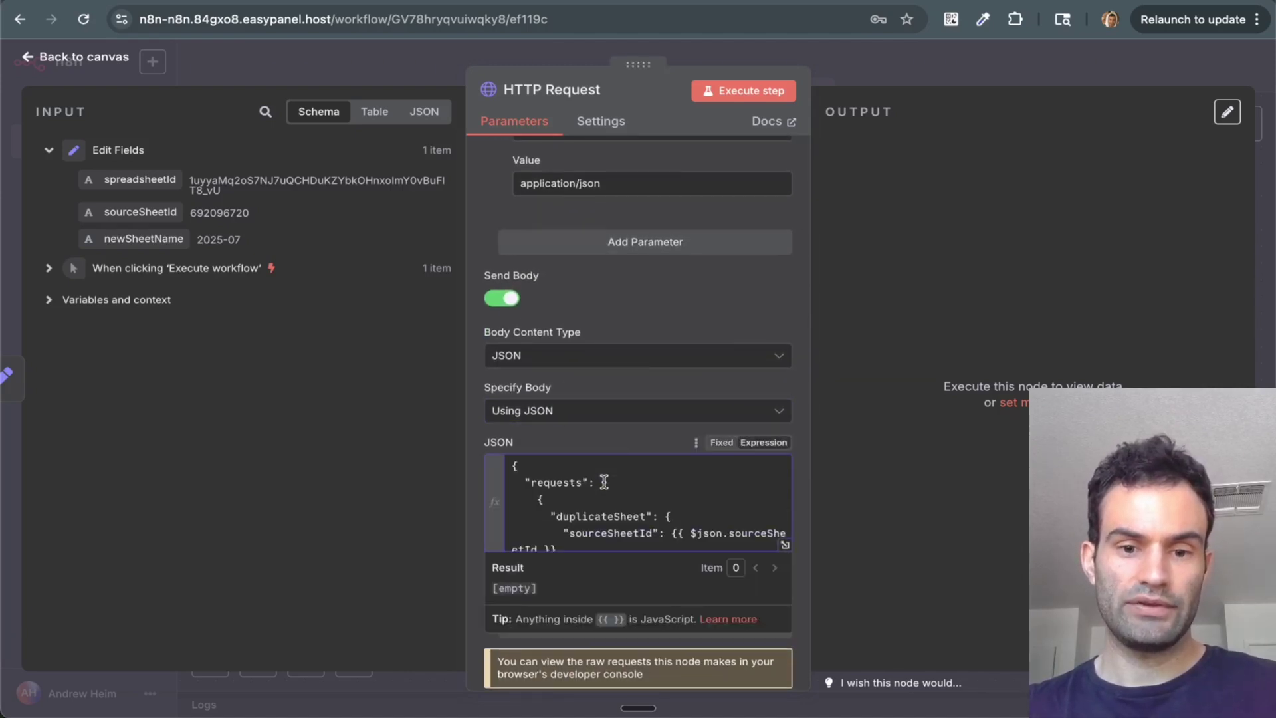
scroll(637, 518, up, 2)
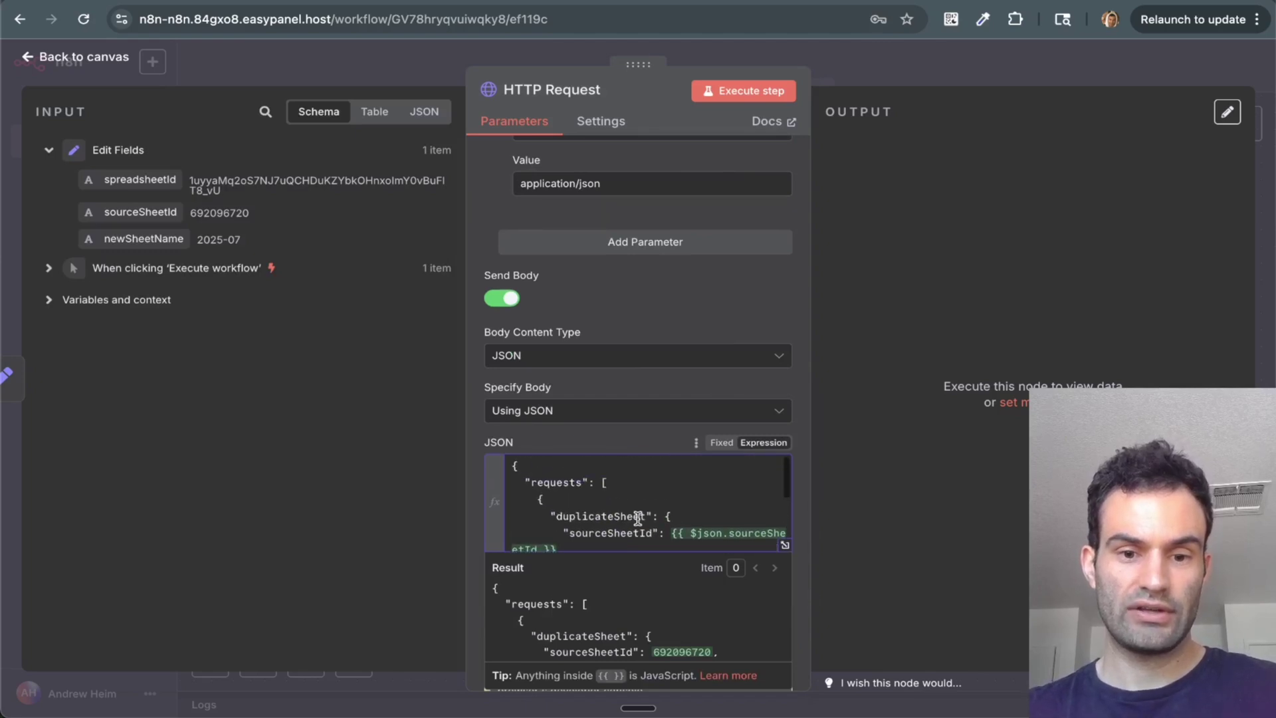
scroll(638, 517, down, 2)
drag(574, 489, 655, 490)
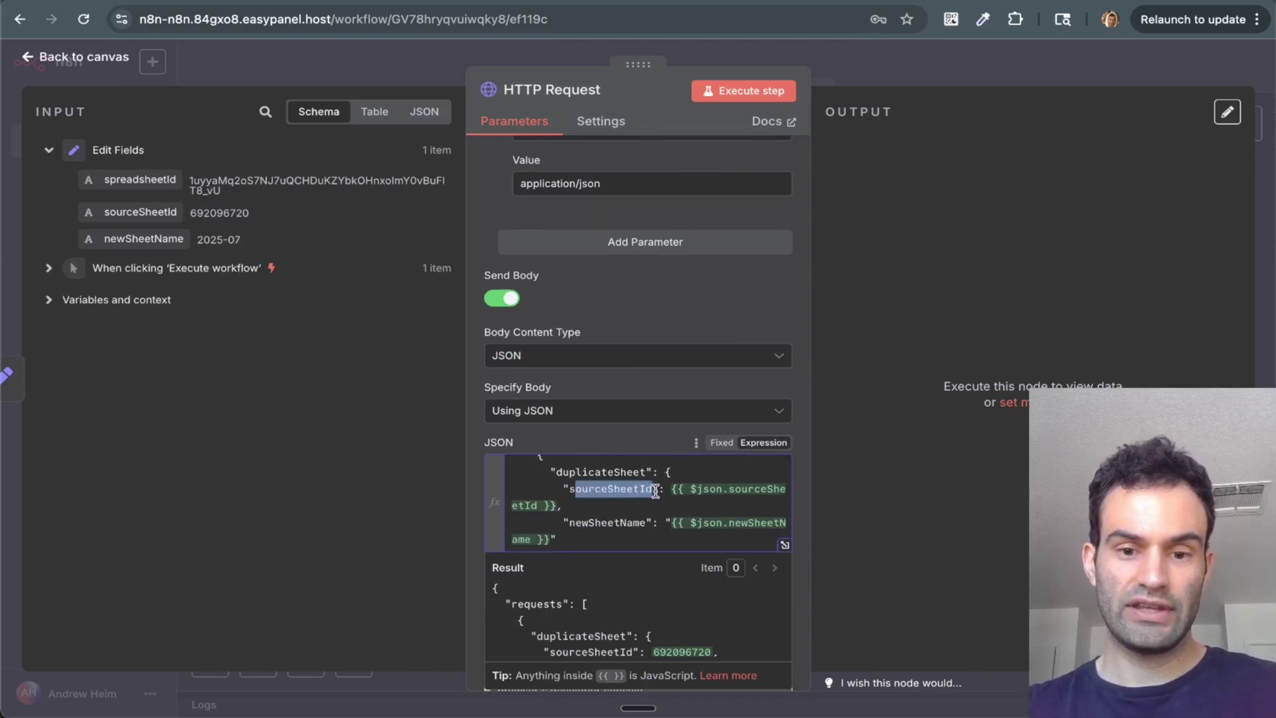
scroll(656, 501, down, 1)
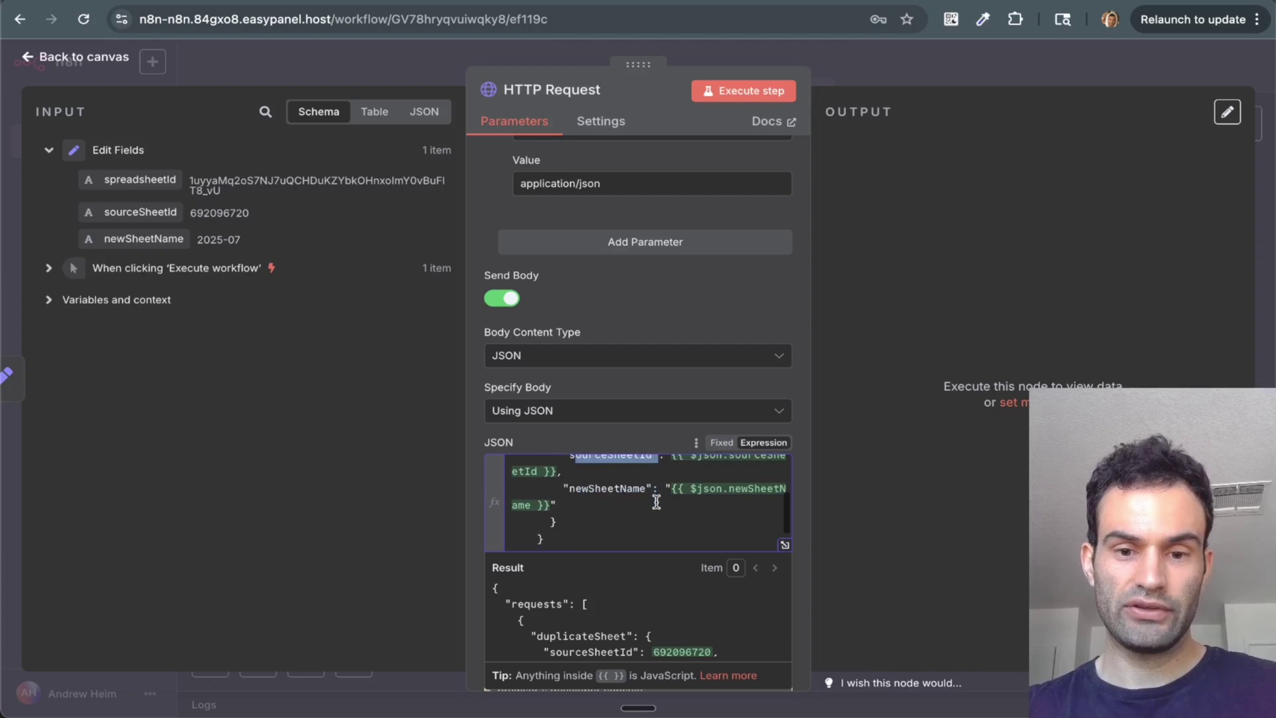
Review the duplicateSheet, sourceSheetId and newSheetName entries in the HTTP Request's JSON body
drag(570, 506, 642, 506)
scroll(598, 502, up, 2)
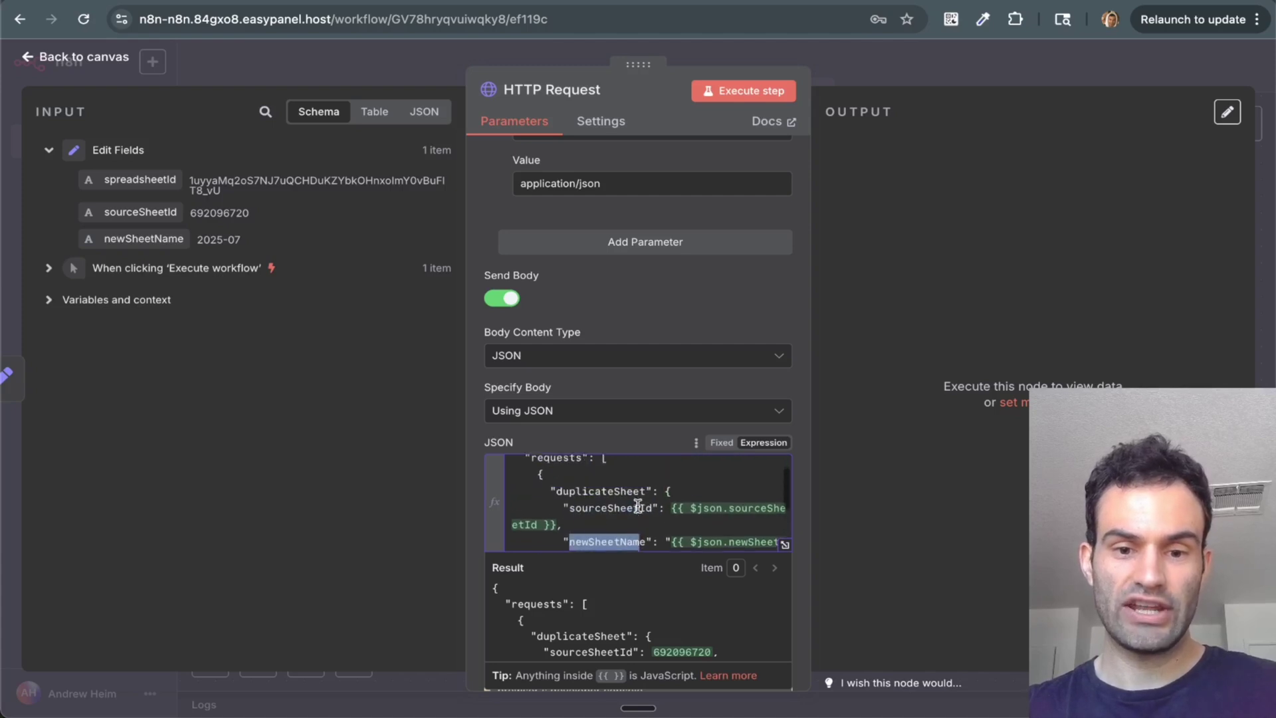
drag(563, 495, 651, 495)
scroll(591, 512, down, 2)
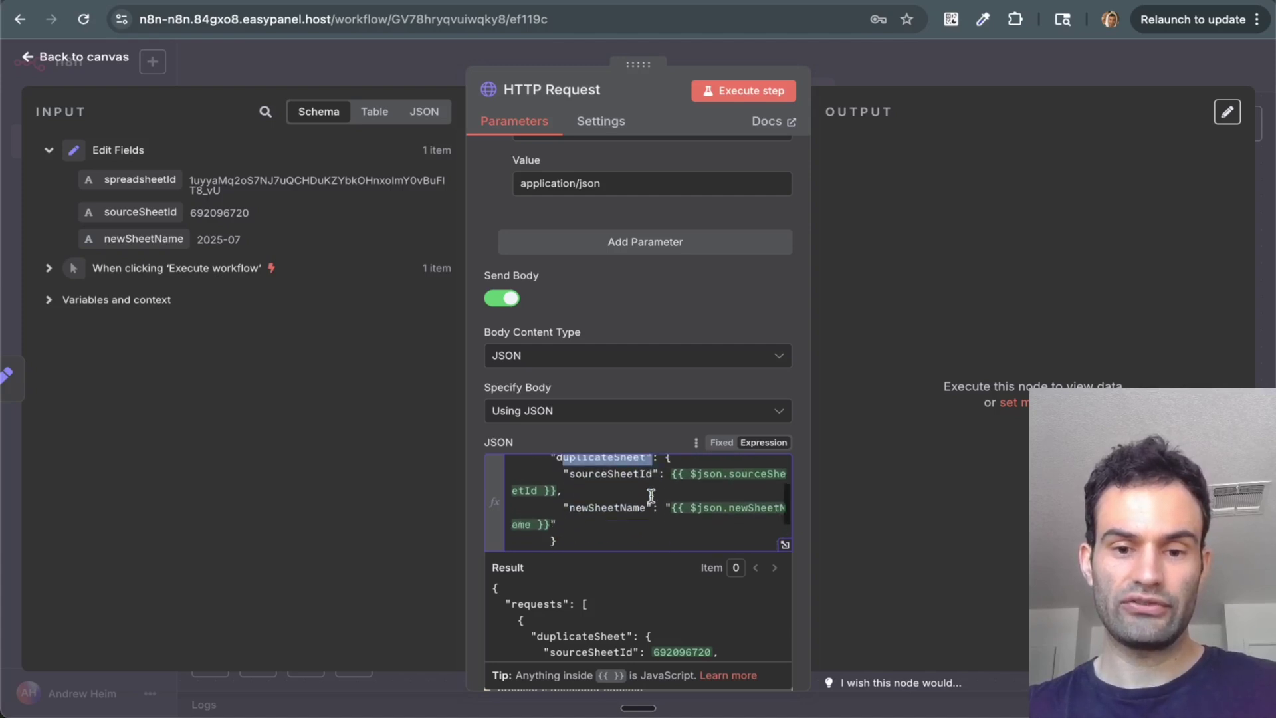
drag(575, 518, 600, 518)
scroll(602, 523, down, 3)
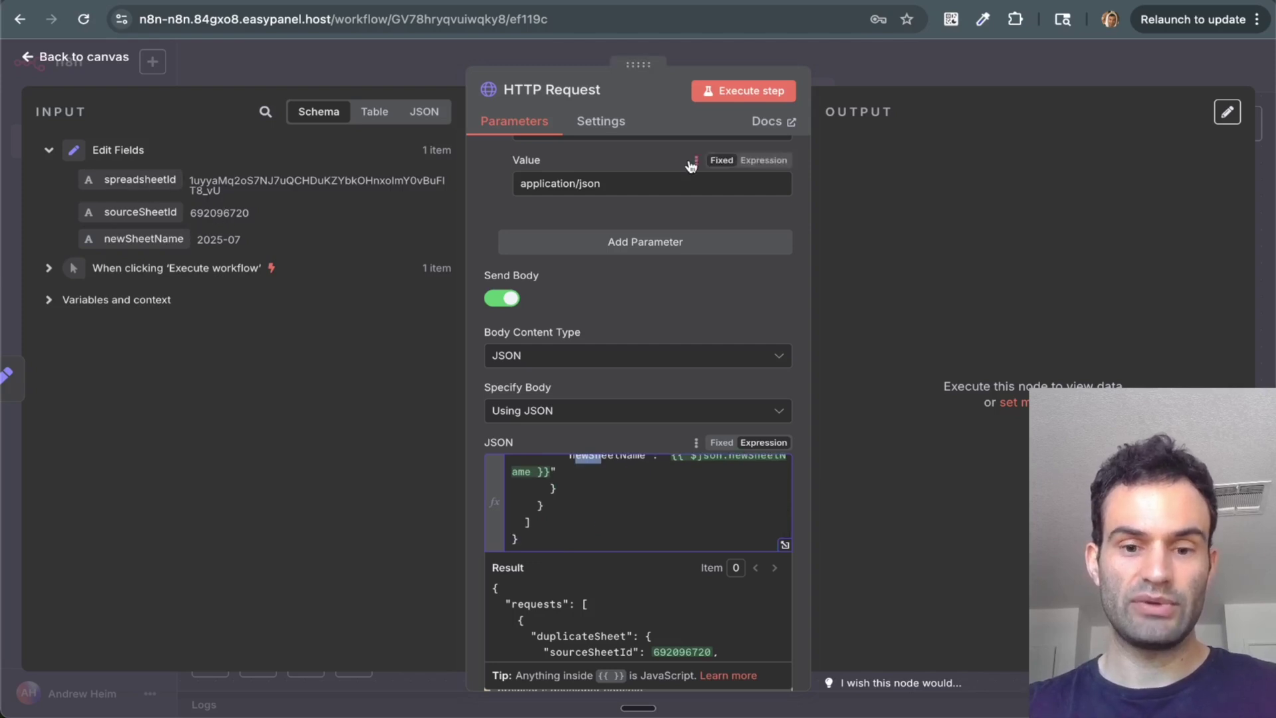
Return to the canvas, execute the whole workflow and reopen the HTTP Request node to check its output
click(79, 57)
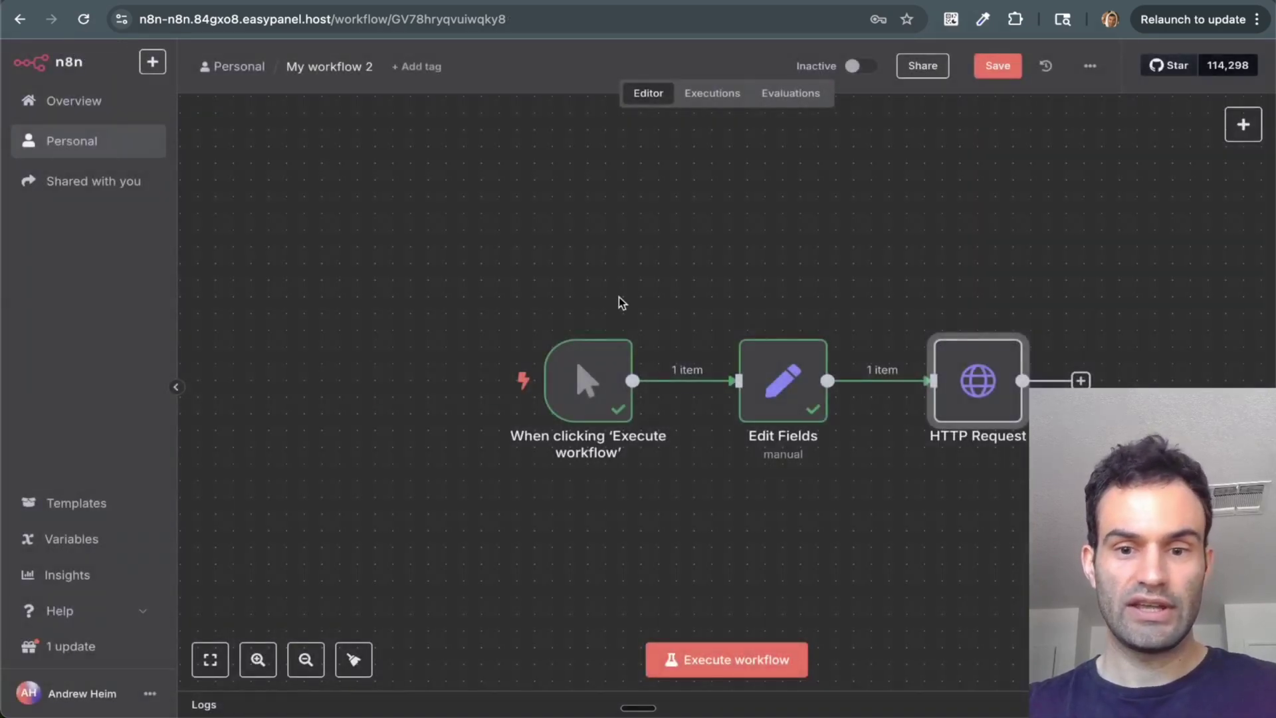
click(669, 657)
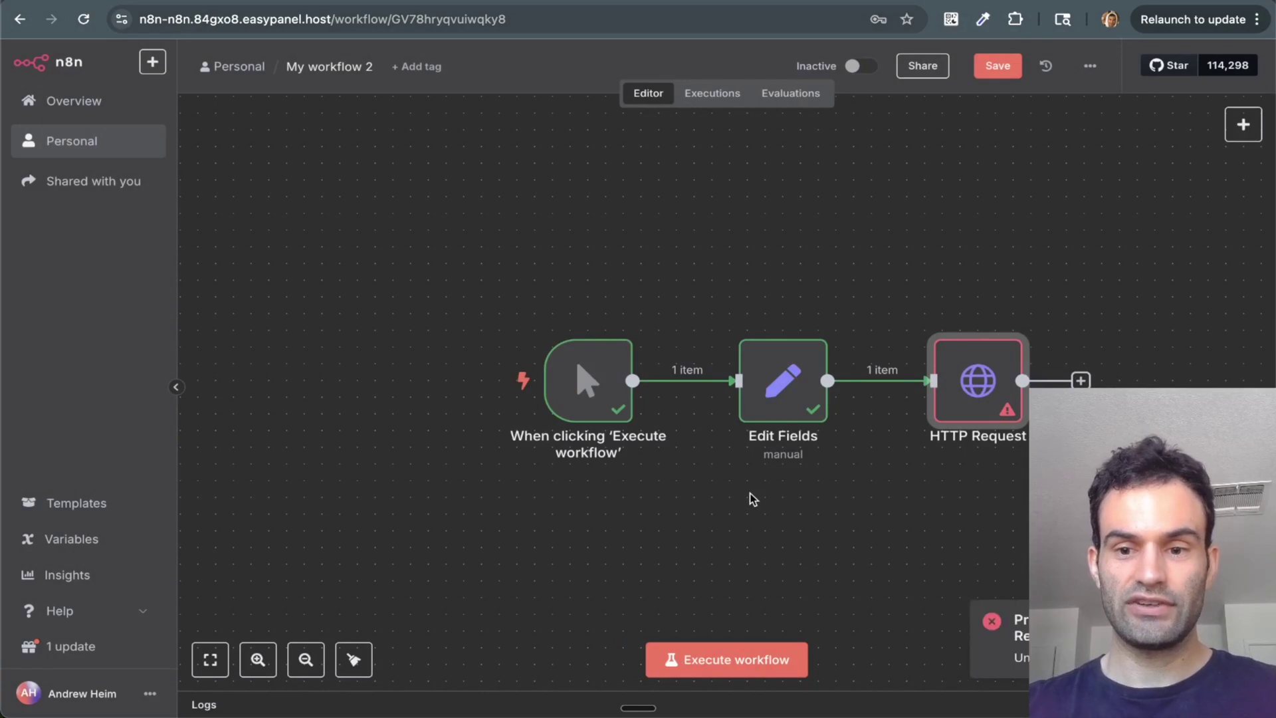
double_click(963, 396)
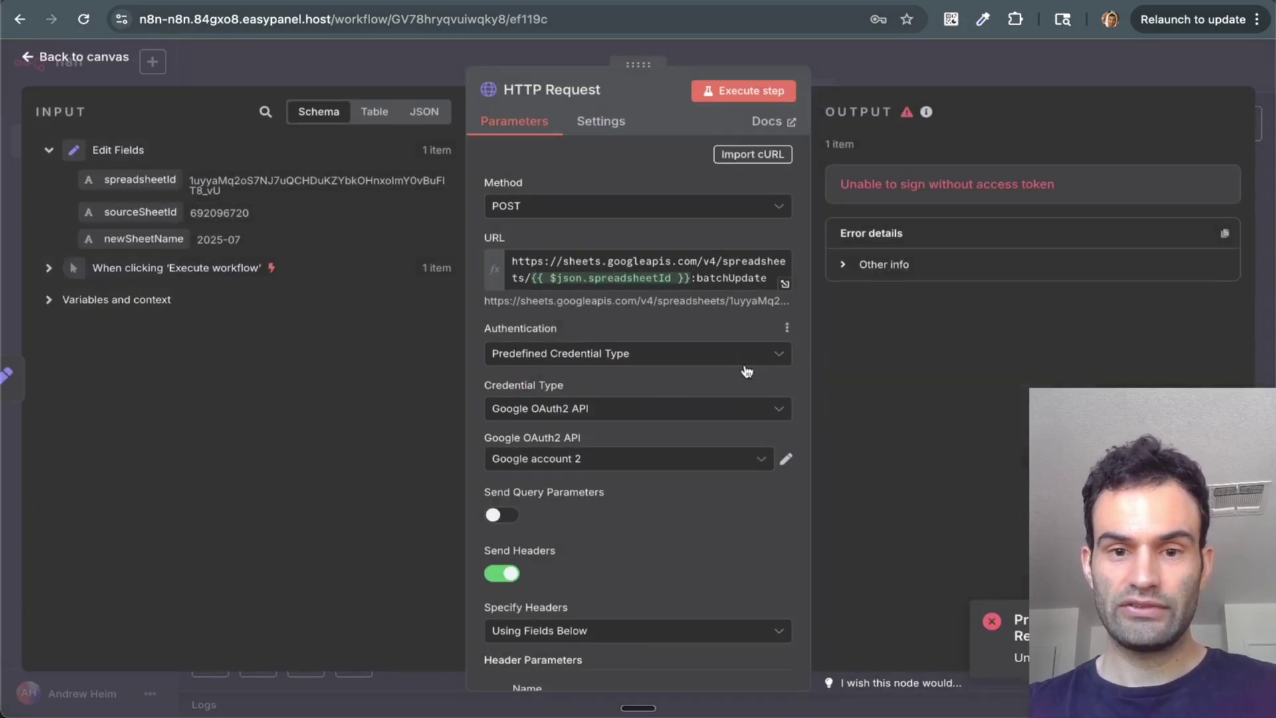
scroll(659, 392, down, 1)
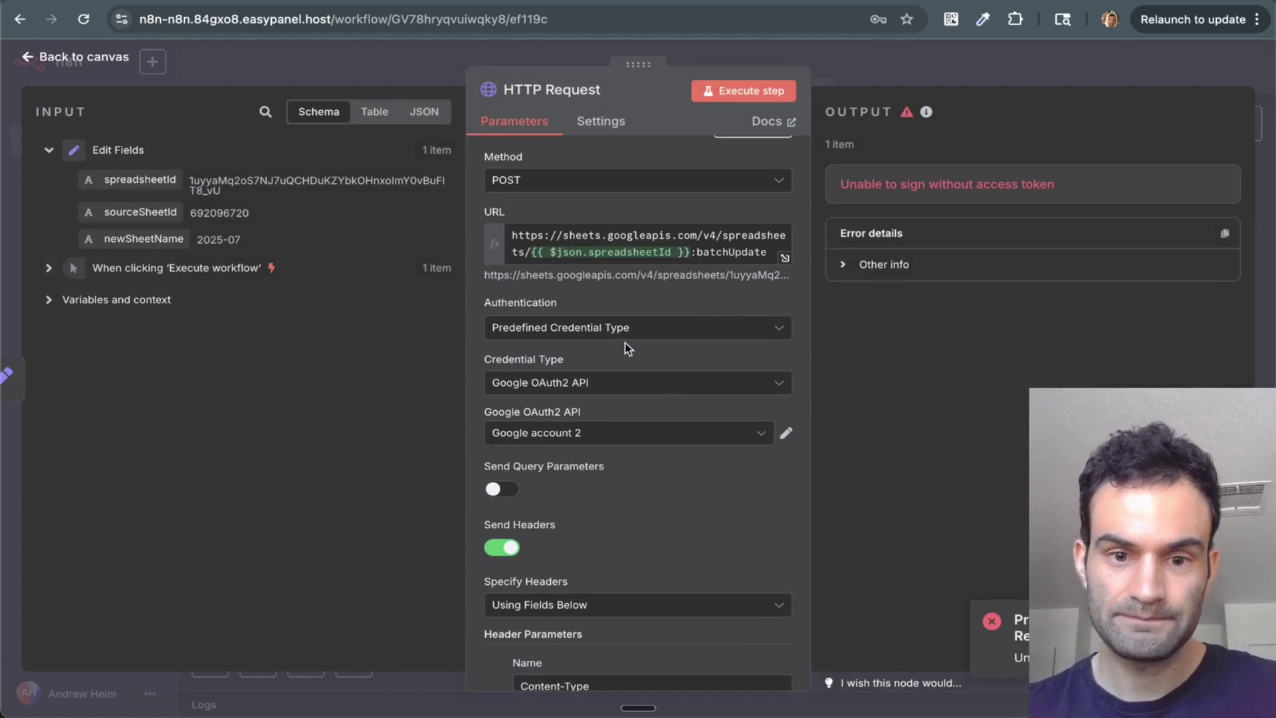
Switch the HTTP Request's Google OAuth2 API credential to Google account - Sheets and execute the step
click(720, 432)
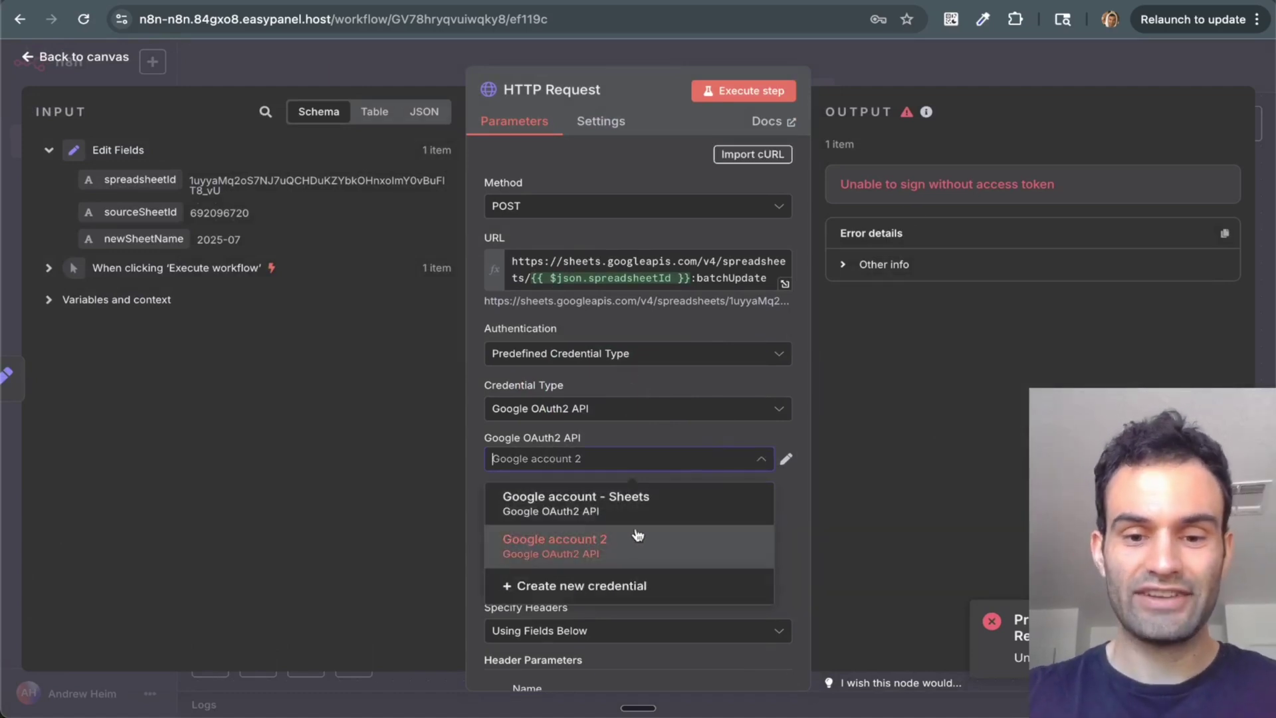
click(606, 511)
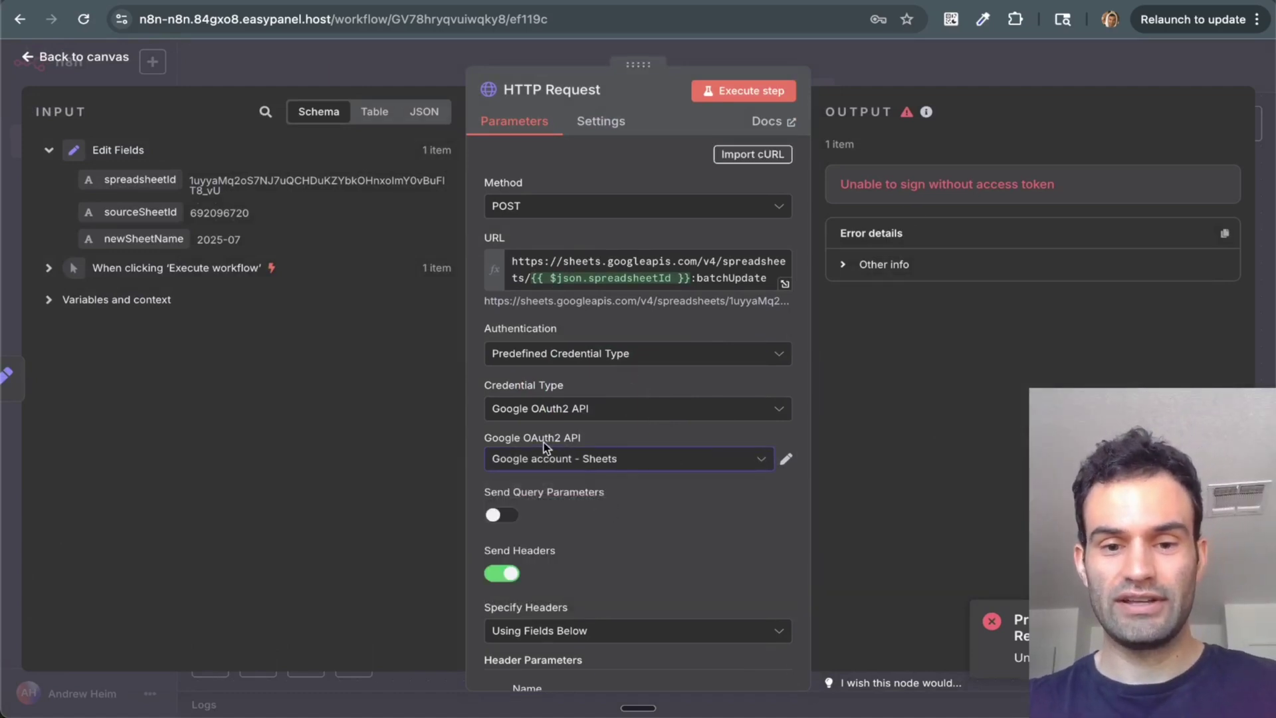
click(742, 91)
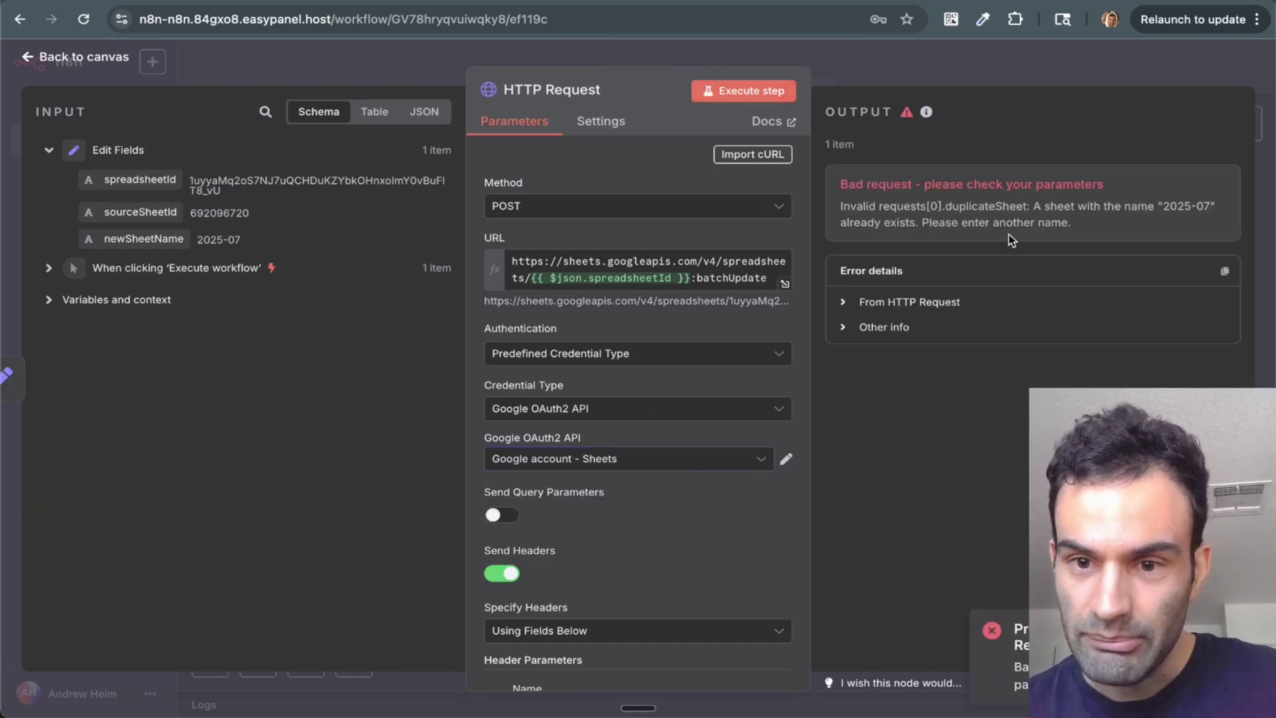
Prefix the newSheetName value in the HTTP Request's JSON body with the letter d and return to the canvas
scroll(516, 474, down, 5)
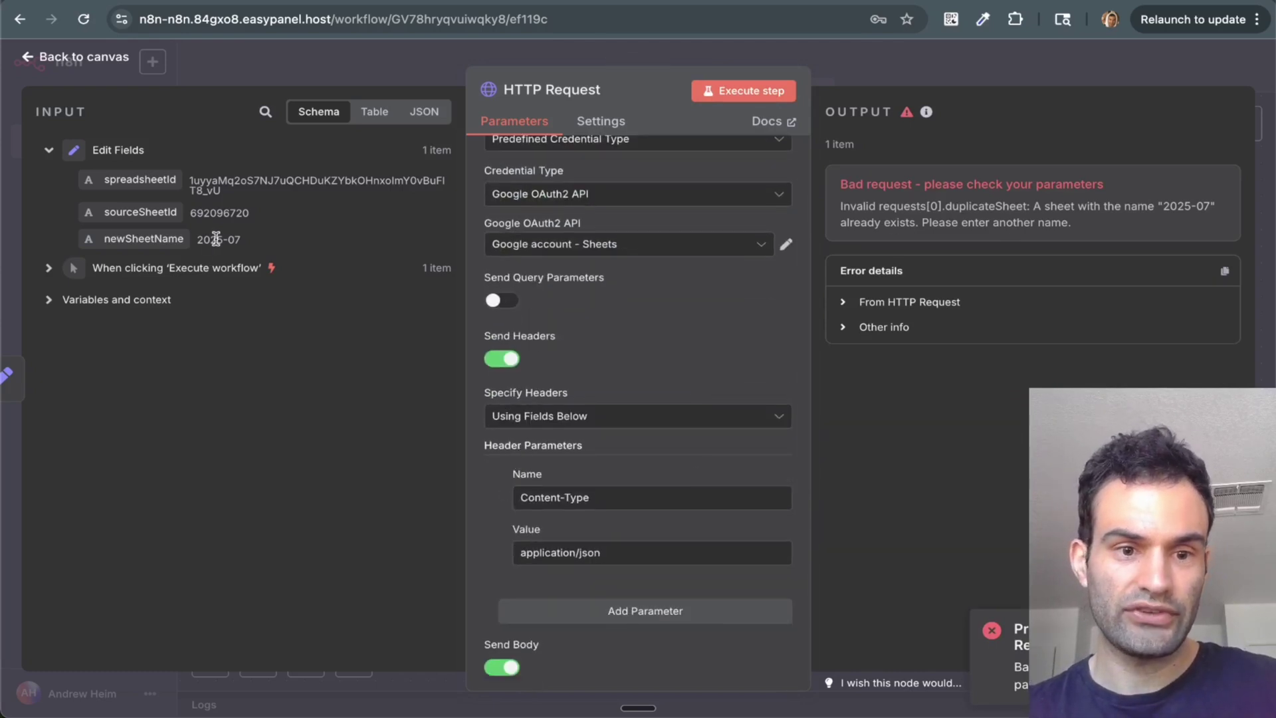
scroll(515, 373, down, 8)
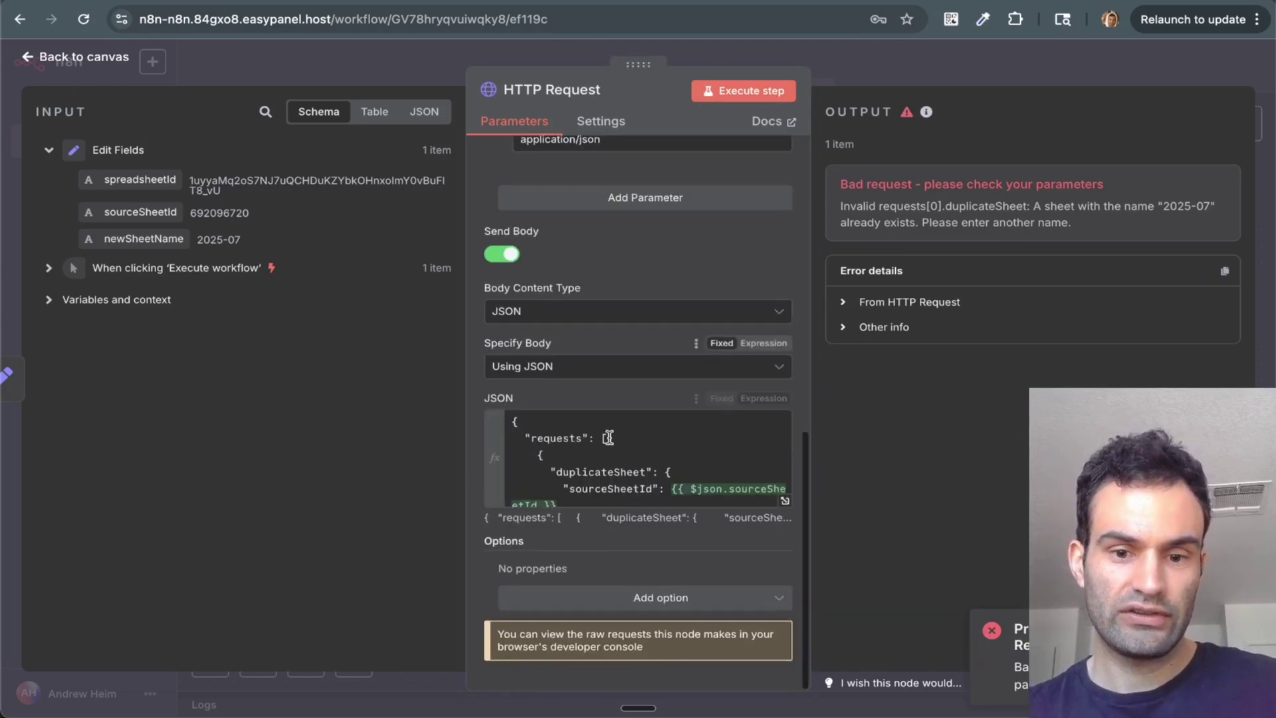
scroll(618, 455, down, 3)
click(677, 426)
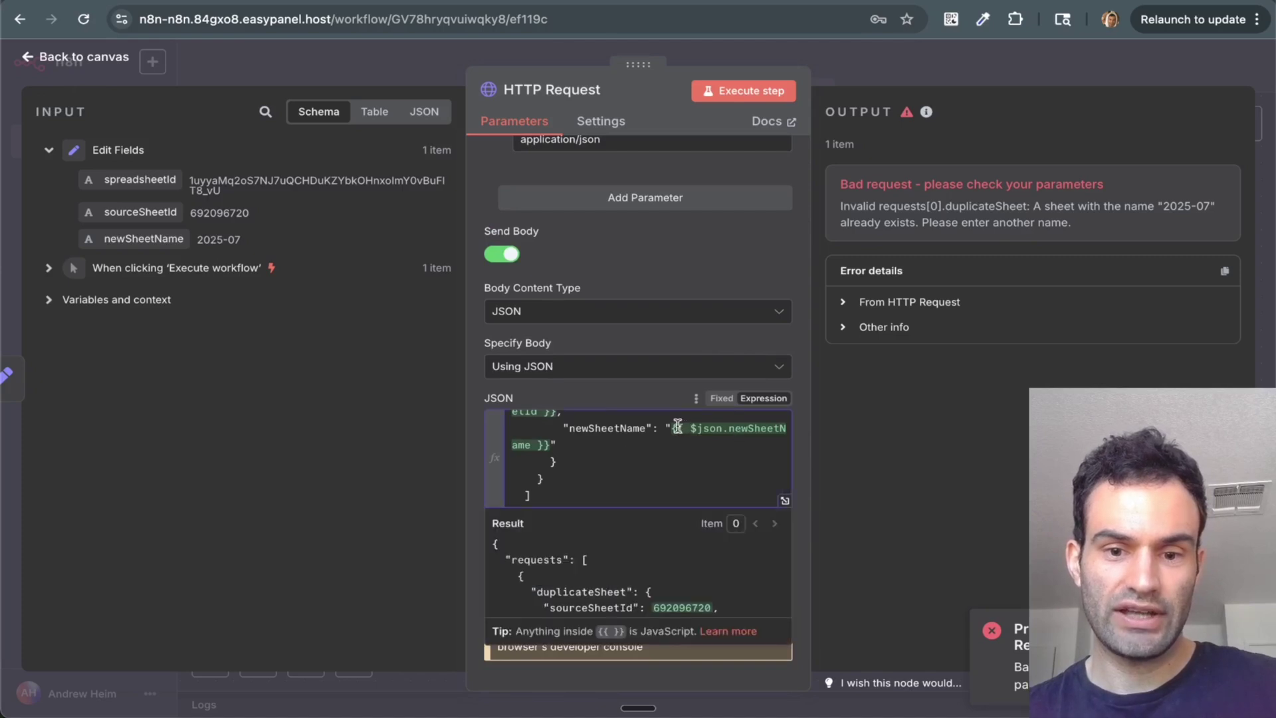
click(670, 426)
text(d)
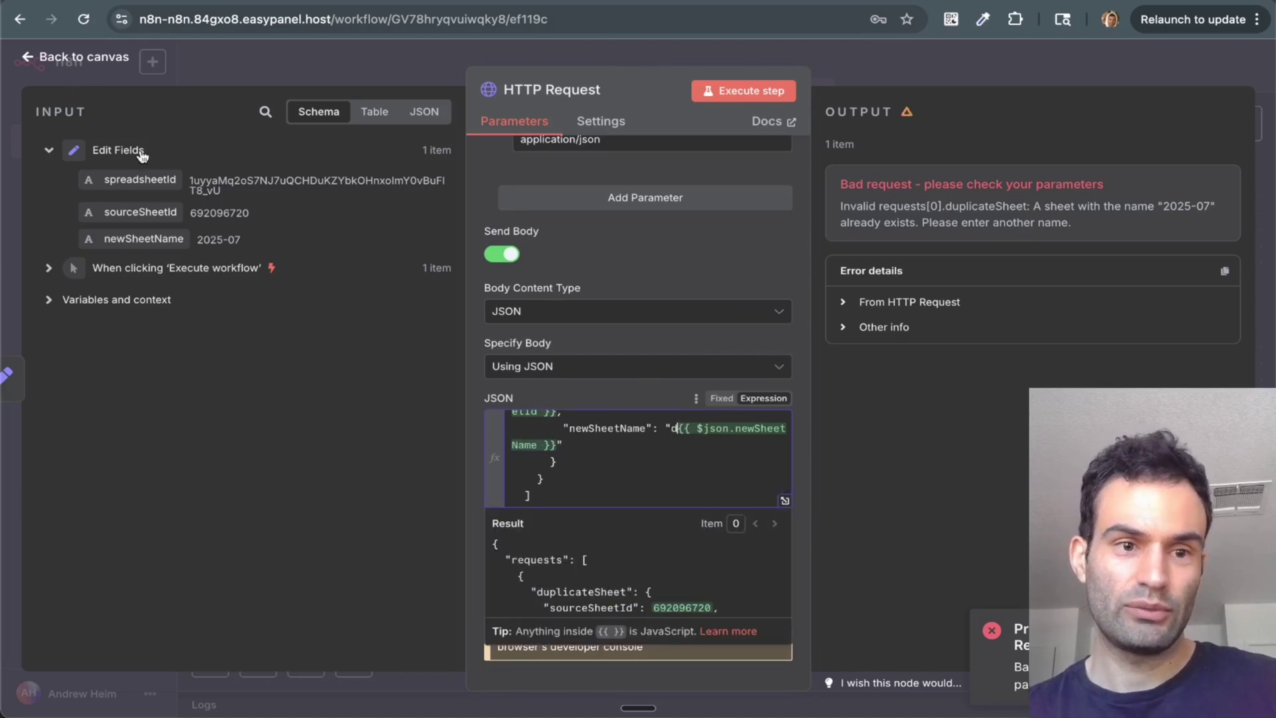
click(51, 51)
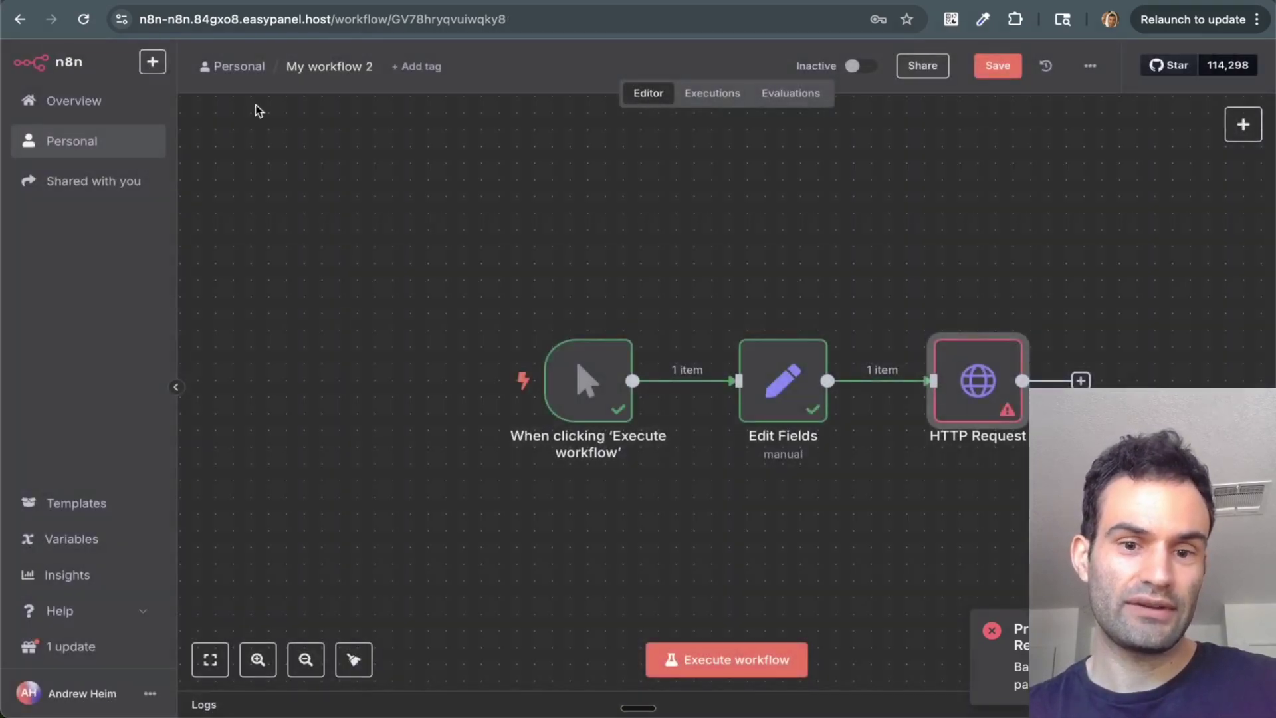
Append " test 2" to the newSheetName expression in the Edit Fields node and execute the workflow from the canvas
double_click(809, 410)
scroll(628, 529, down, 2)
click(652, 419)
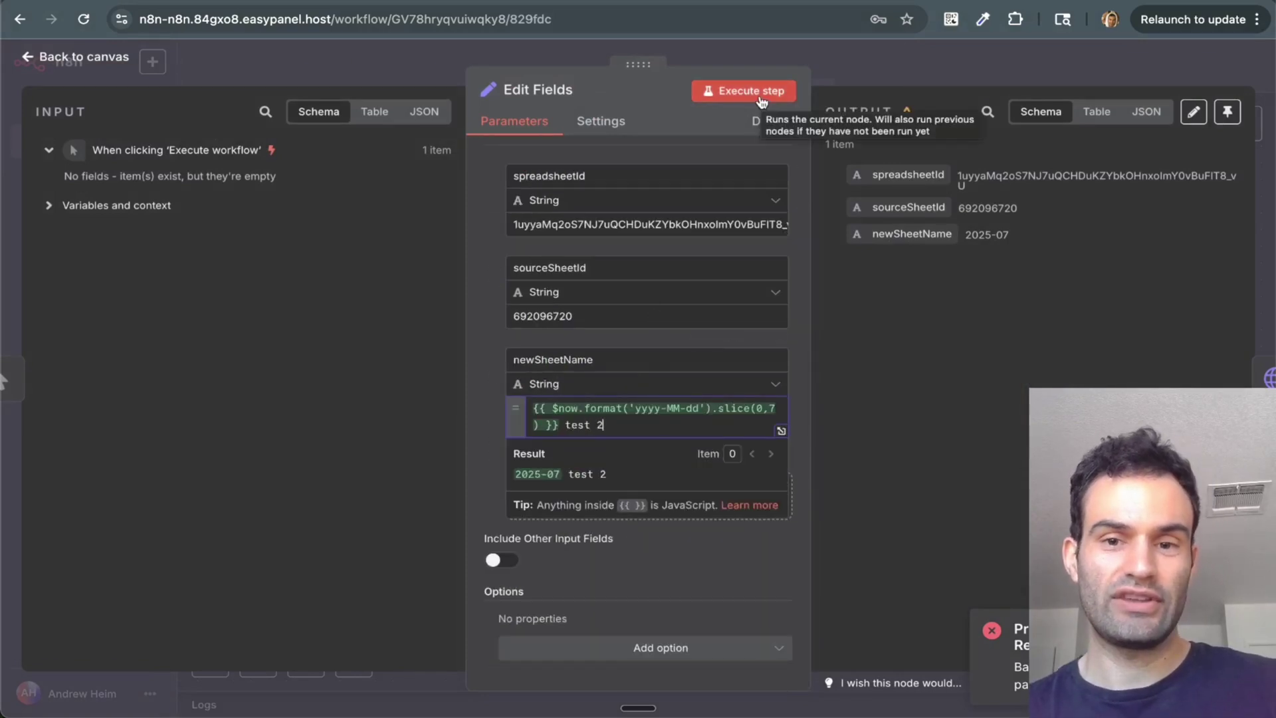
click(86, 56)
click(734, 660)
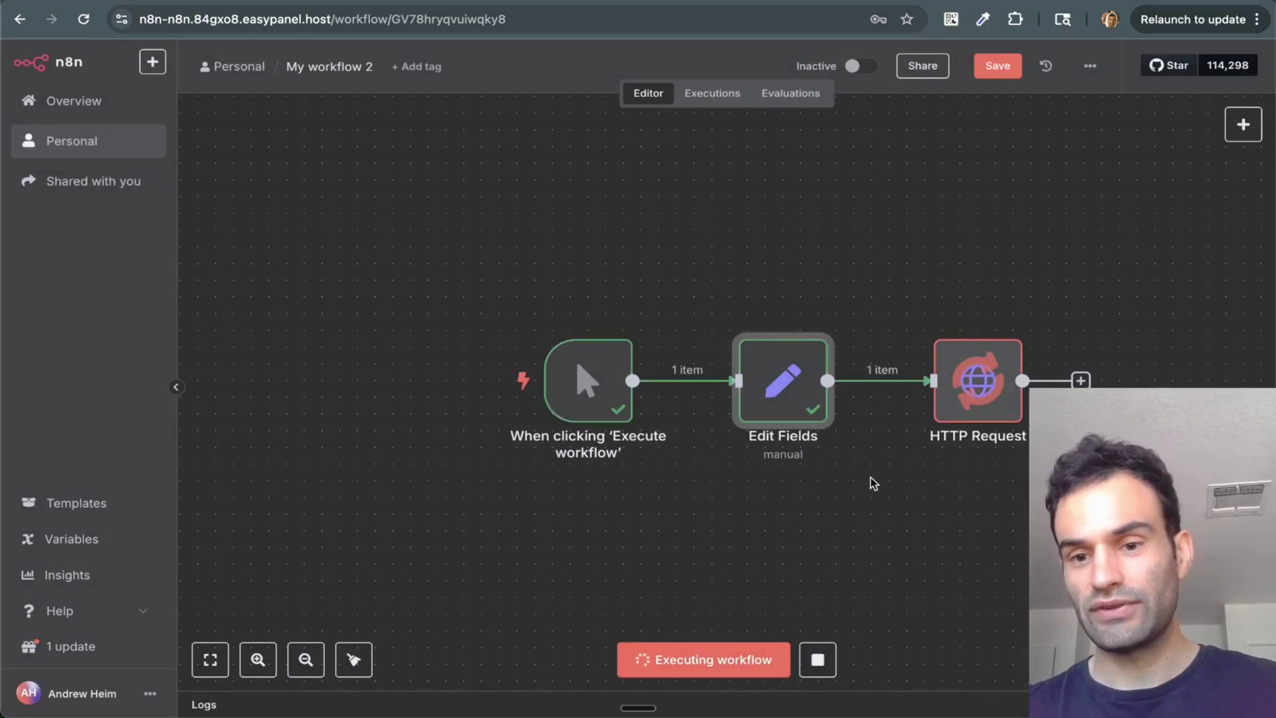
Switch to the Test spreadsheet in Google Sheets and examine the contents of the "d2025-07 test 2" tab
key(ctrl+Tab)
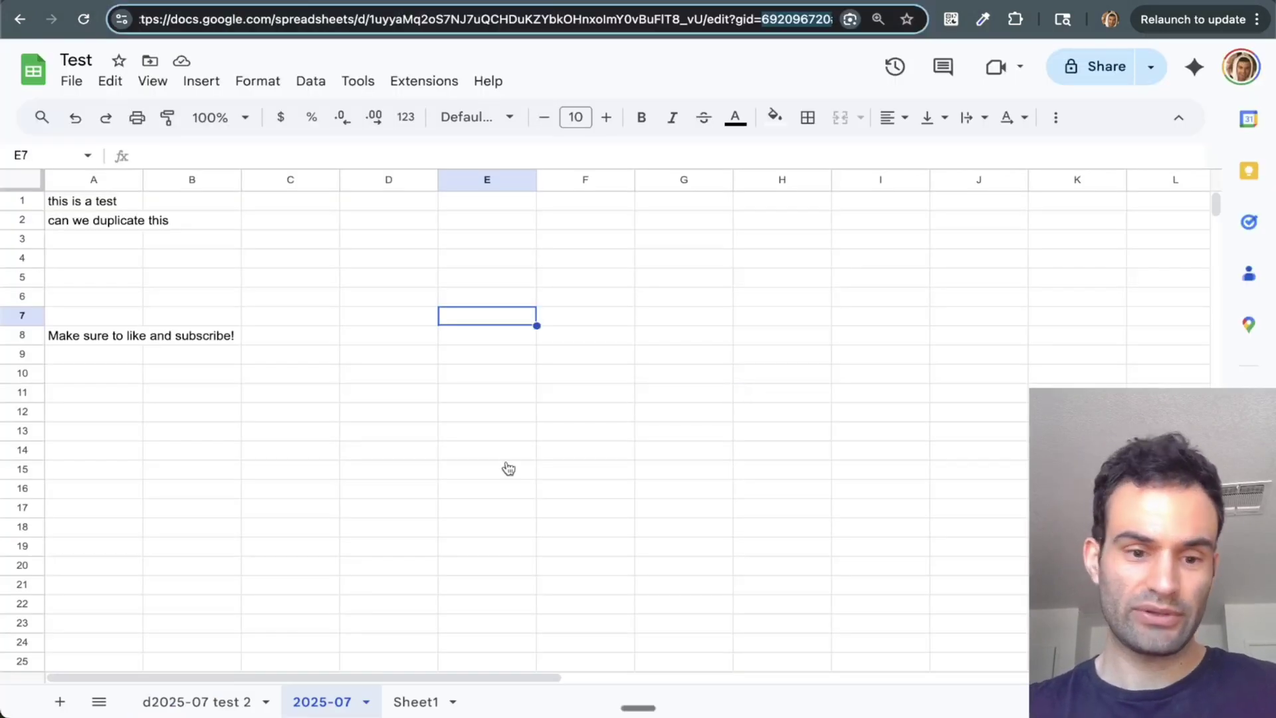
click(203, 703)
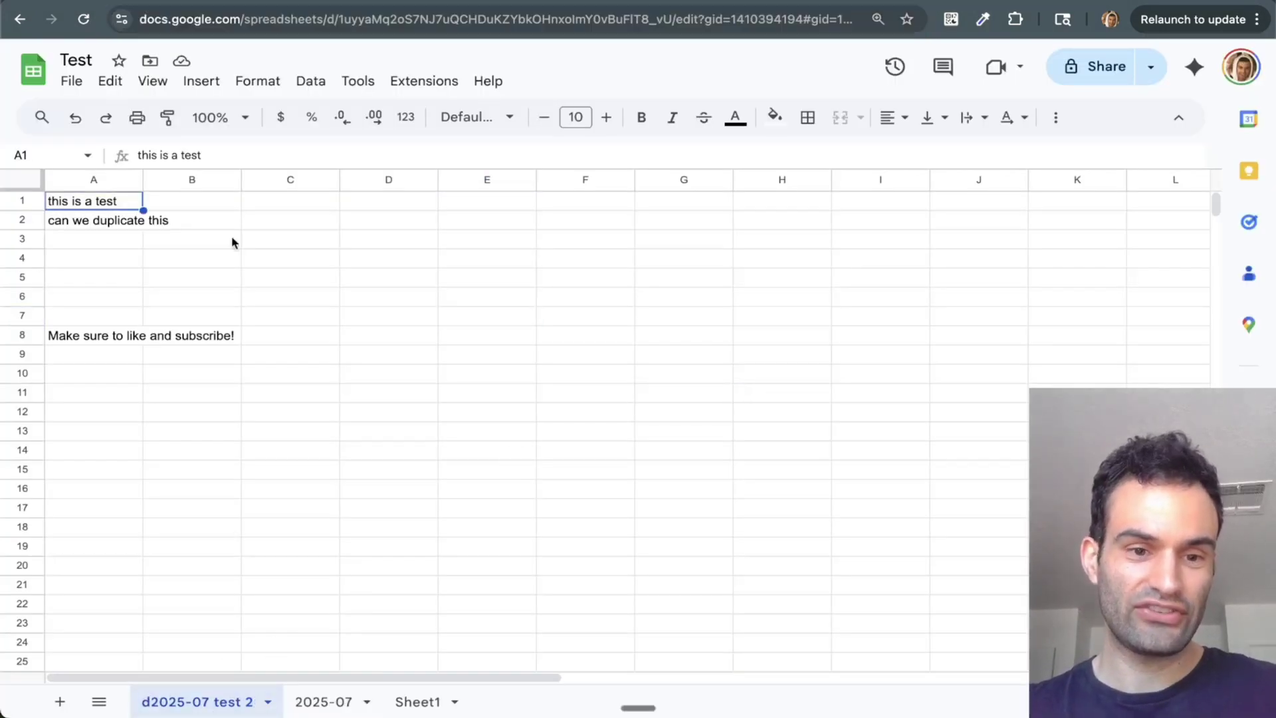
click(100, 335)
key(Down)
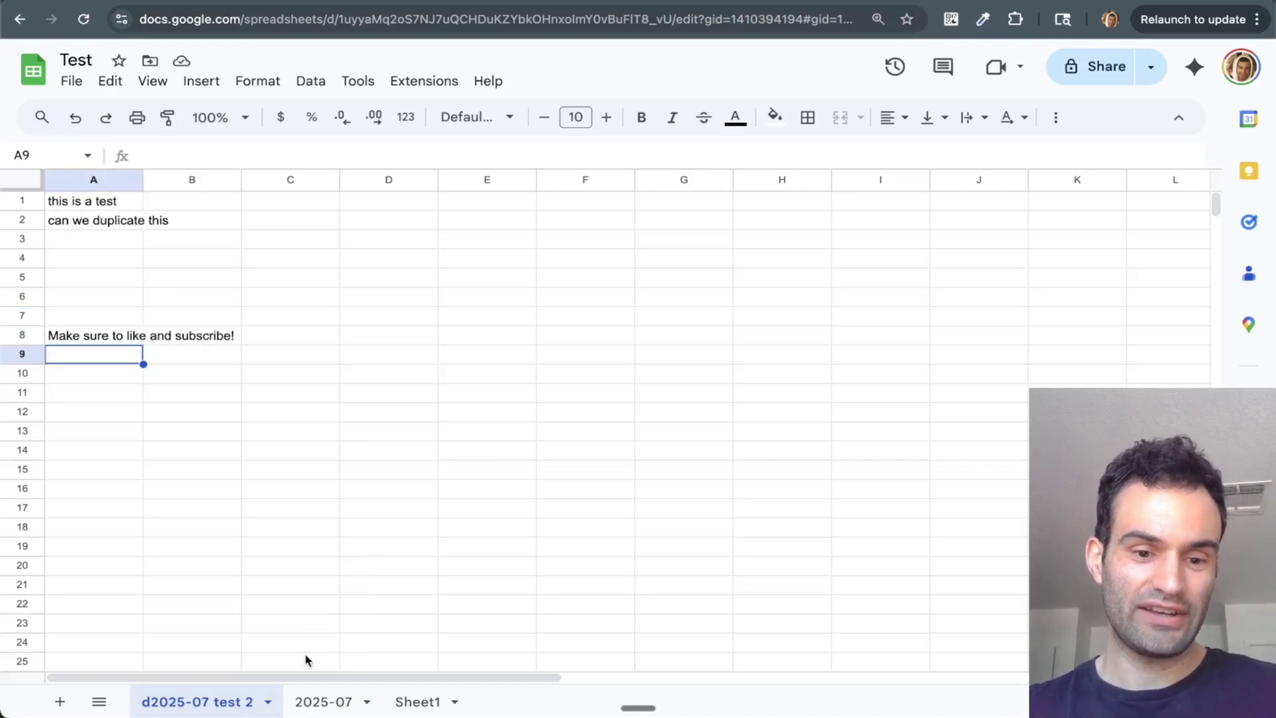